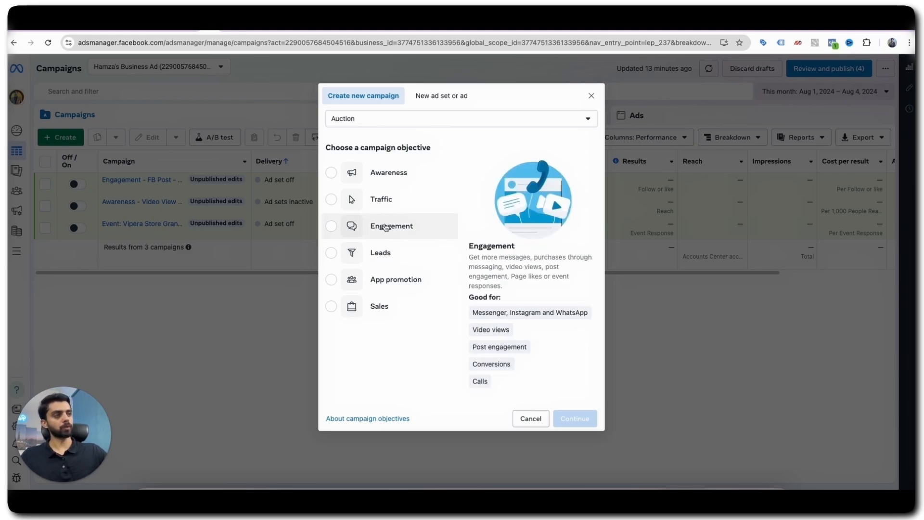
# Create a new campaign with the Engagement objective using the manual engagement campaign setup.
pyautogui.click(387, 230)
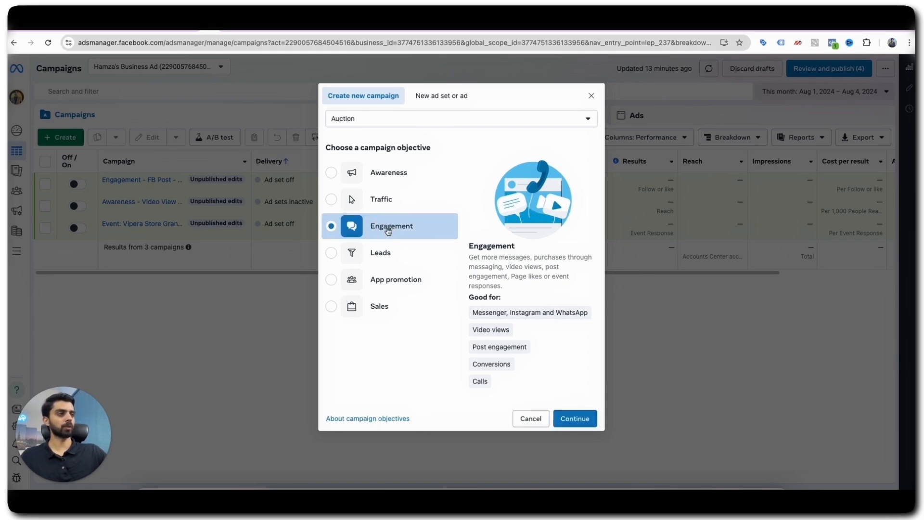
pyautogui.click(575, 418)
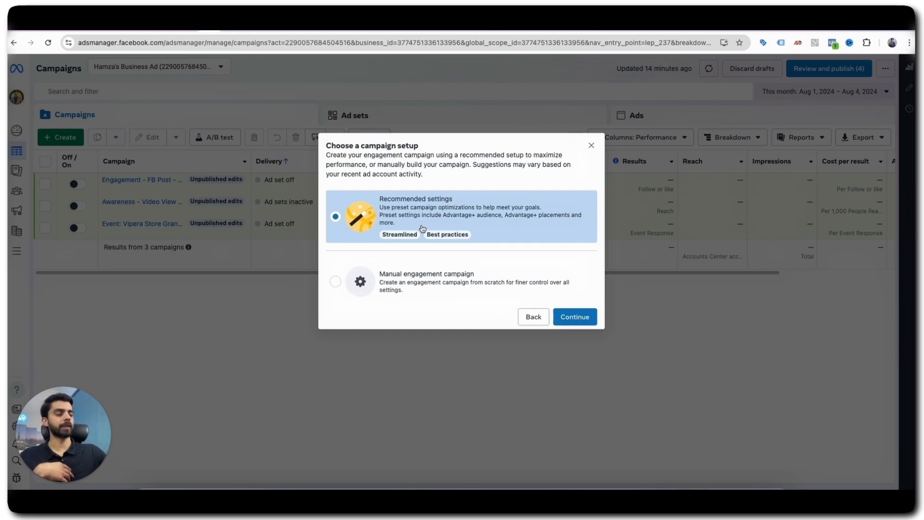
pyautogui.click(360, 285)
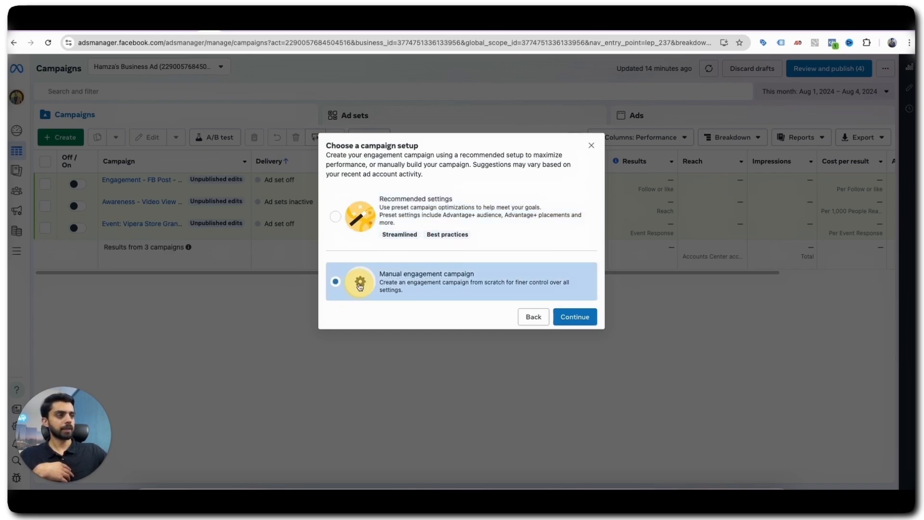
pyautogui.click(571, 316)
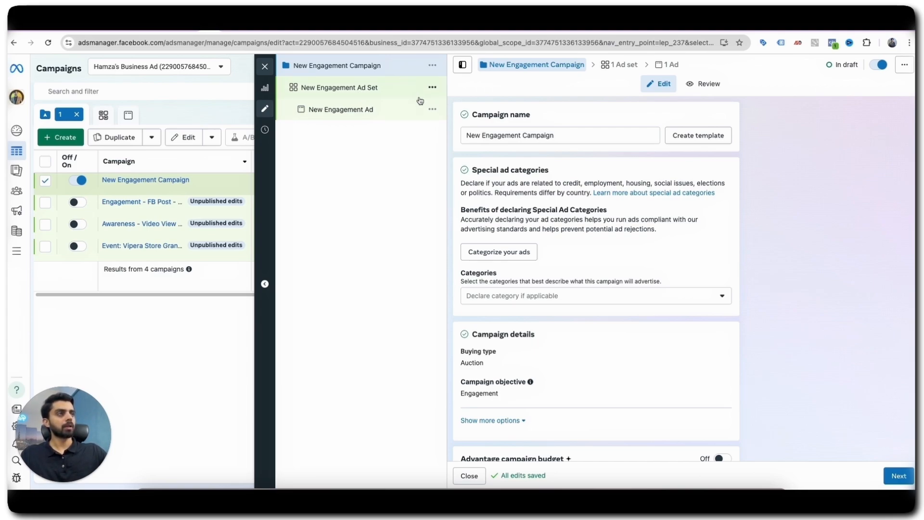
# Rename the new campaign as "Engagement - Cov - CBO".
pyautogui.moveTo(562, 134); pyautogui.dragTo(429, 136)
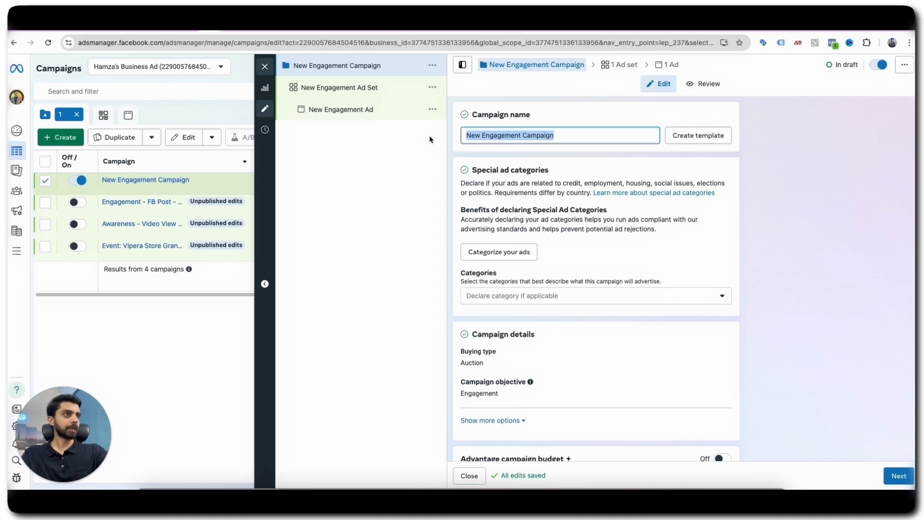
pyautogui.write('ENag')
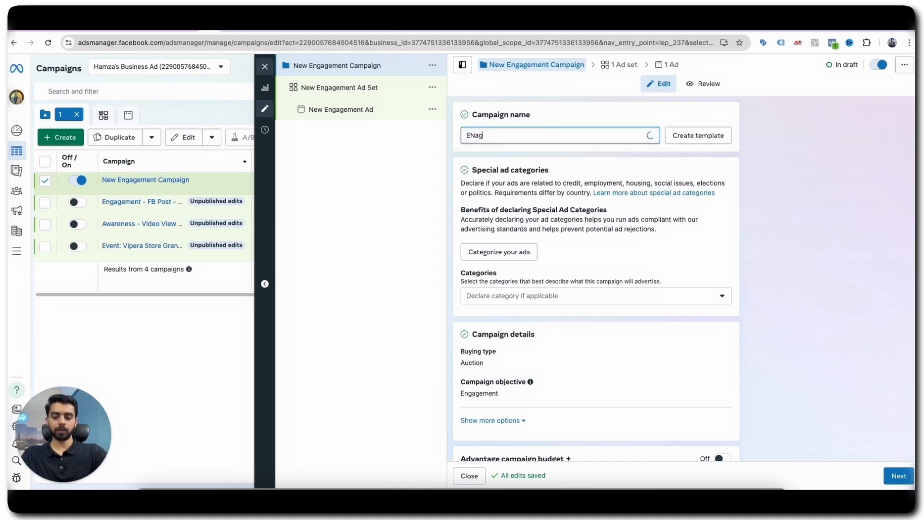
pyautogui.write('ement')
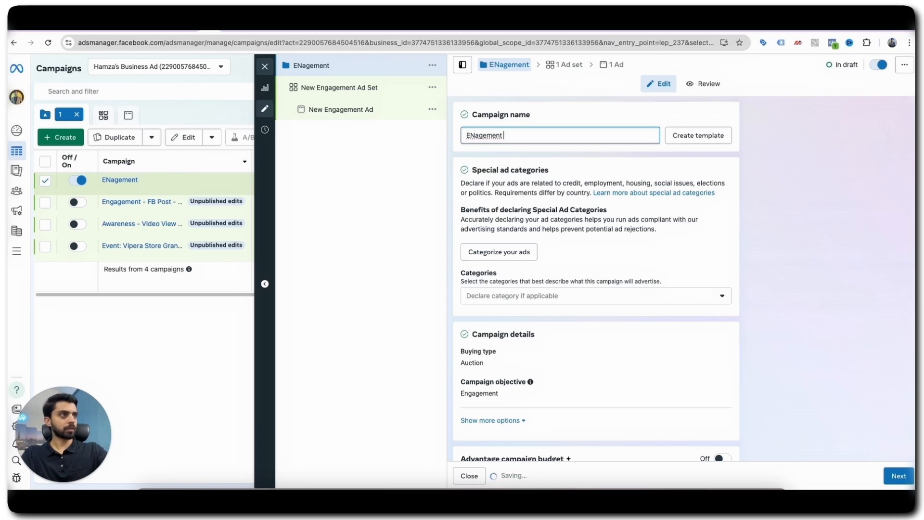
pyautogui.write('Engagement - Cov -')
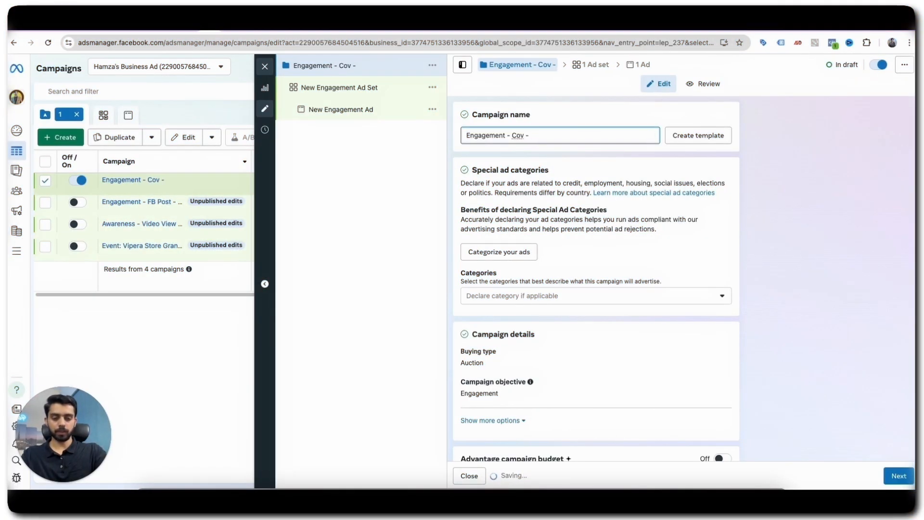
pyautogui.write('CBO')
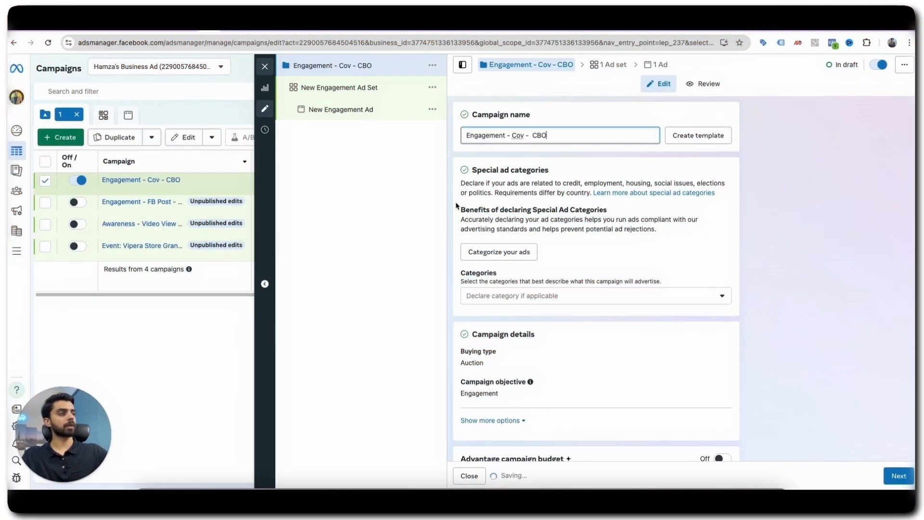
# Turn on Advantage campaign budget for the engagement campaign.
pyautogui.scroll(-5, 641, 212)
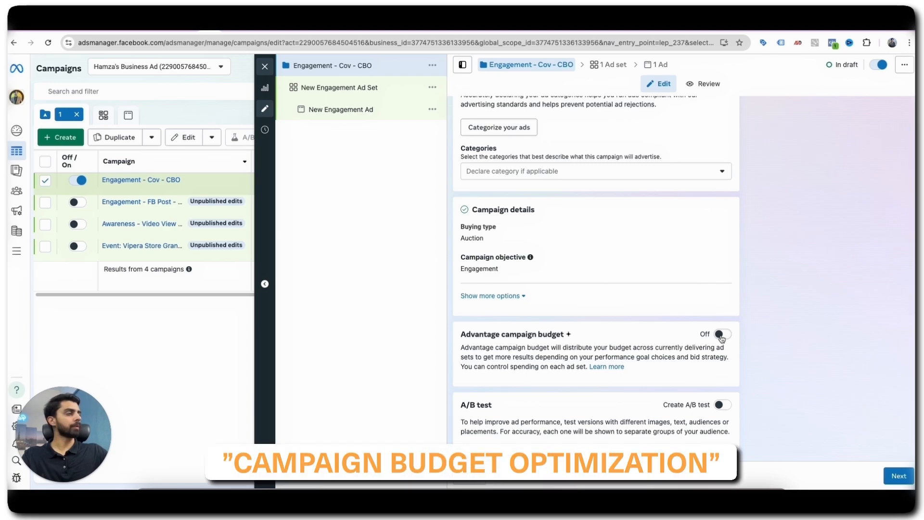
pyautogui.click(722, 336)
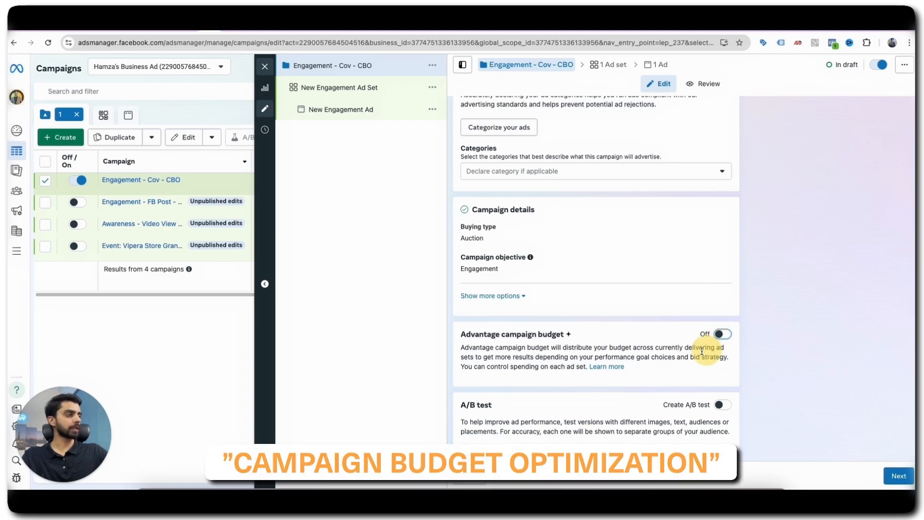
pyautogui.scroll(3, 563, 240)
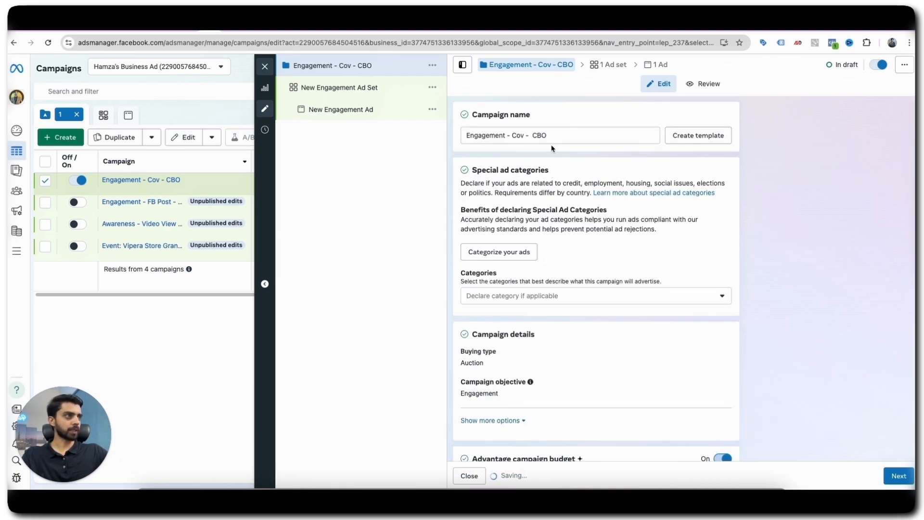
# Set the campaign's daily budget to 40.00 AED and continue to the ad set settings.
pyautogui.scroll(-3, 553, 273)
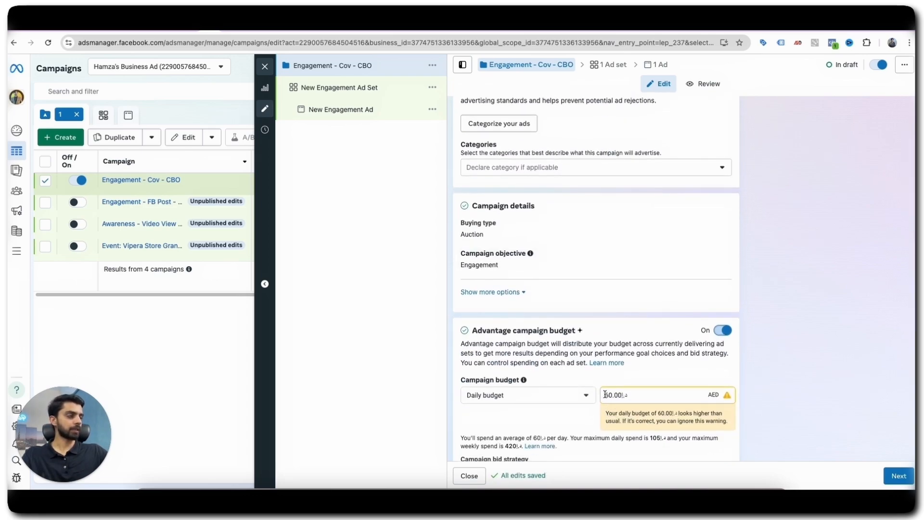
pyautogui.click(512, 396)
pyautogui.click(590, 380)
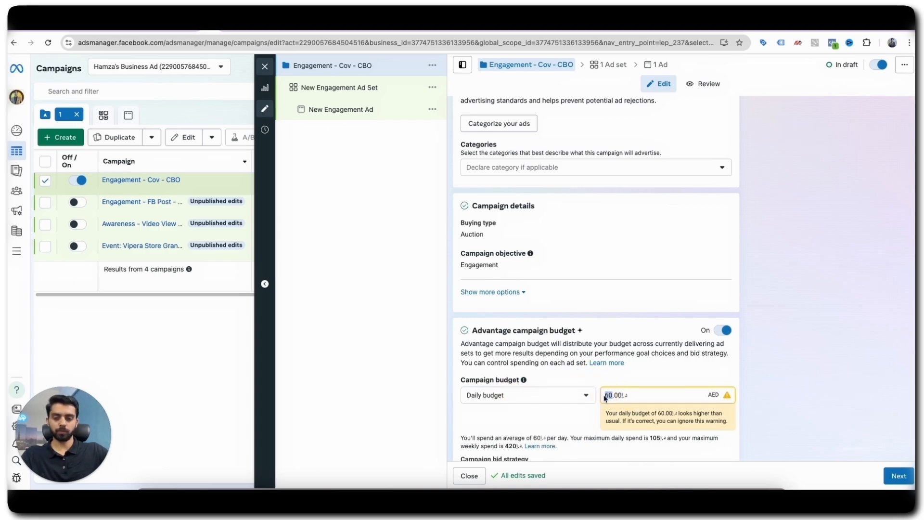
pyautogui.write('4')
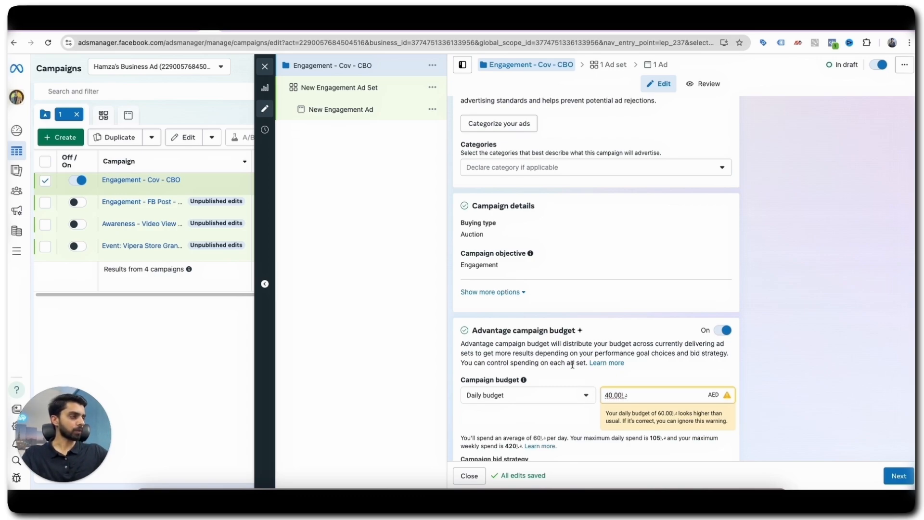
pyautogui.scroll(-5, 840, 431)
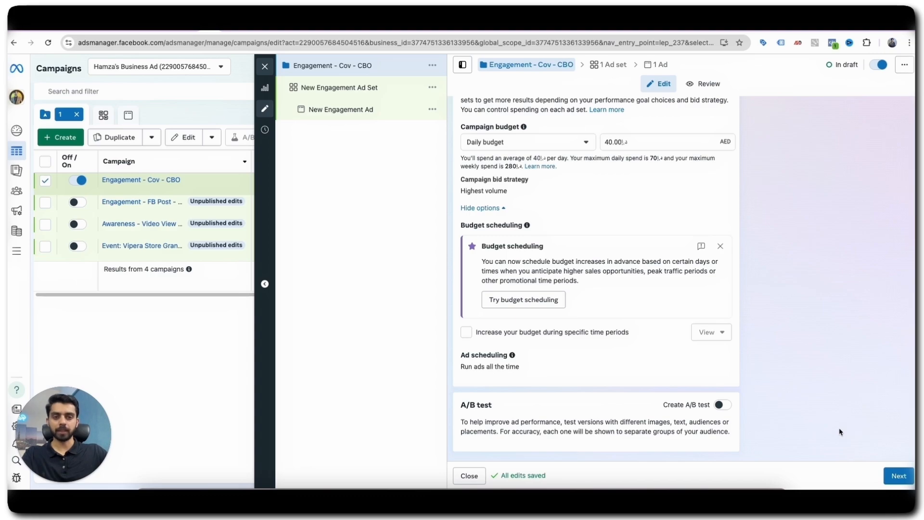
pyautogui.click(899, 476)
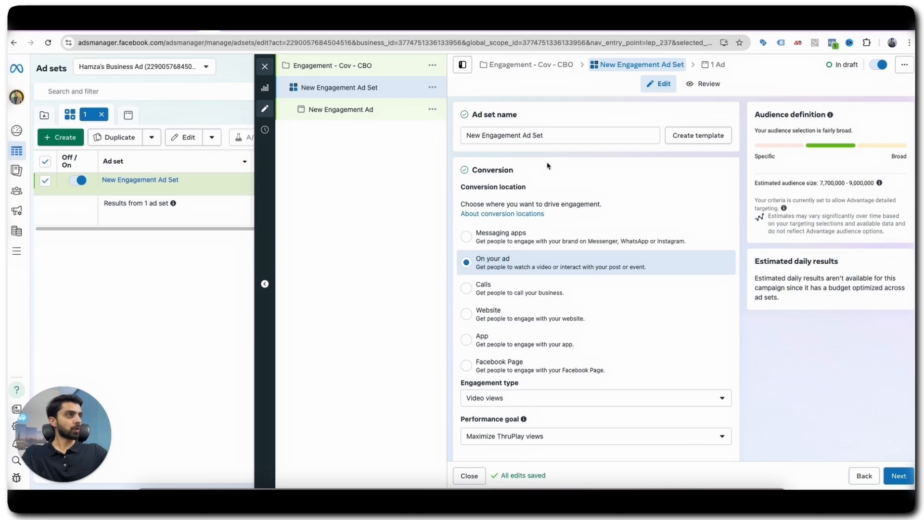
# Rename the ad set as "Engagement - Conv - CBO".
pyautogui.moveTo(549, 139); pyautogui.dragTo(452, 131)
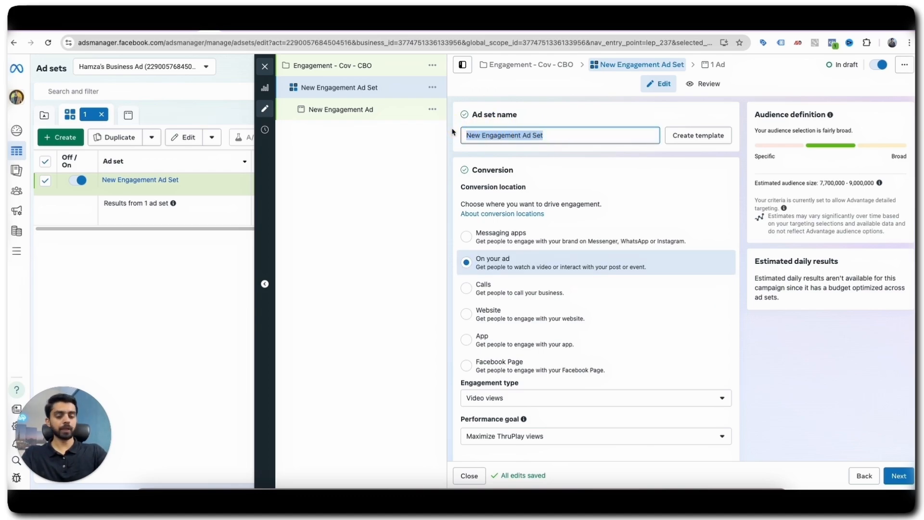
pyautogui.write('Engagement')
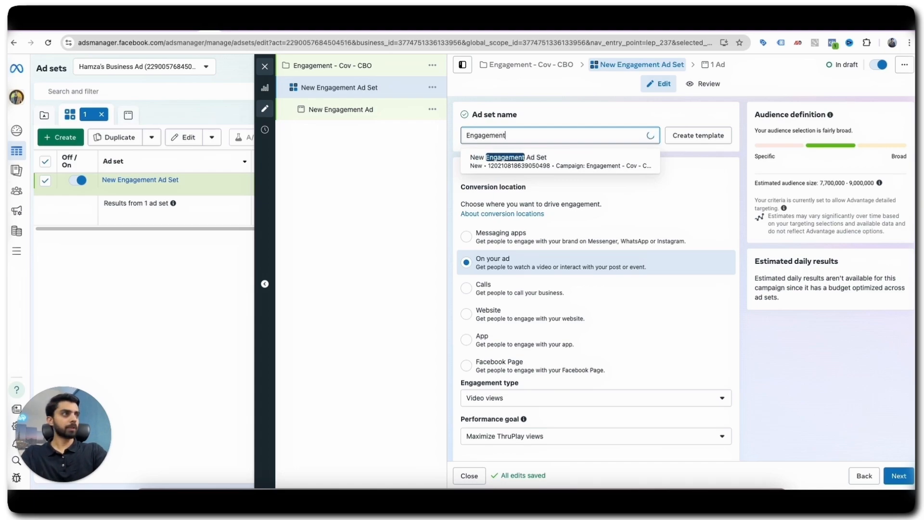
pyautogui.write(' - ')
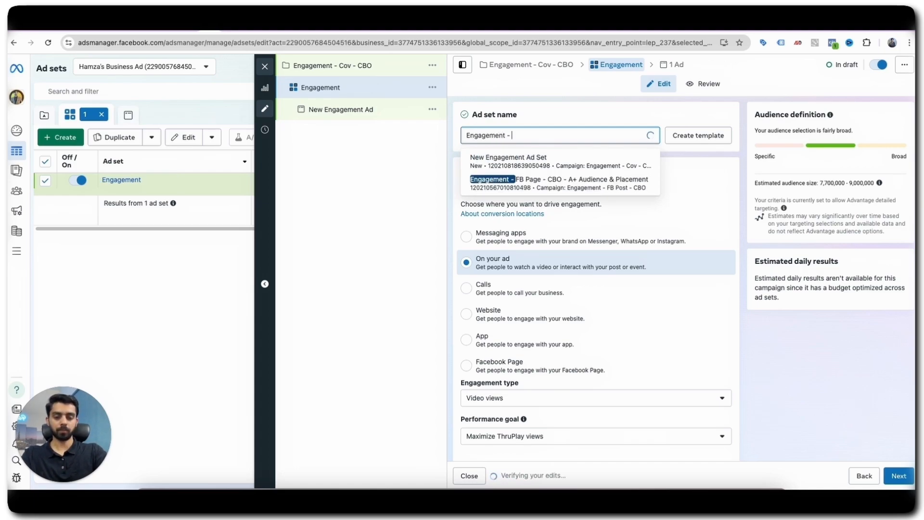
pyautogui.write('Conv')
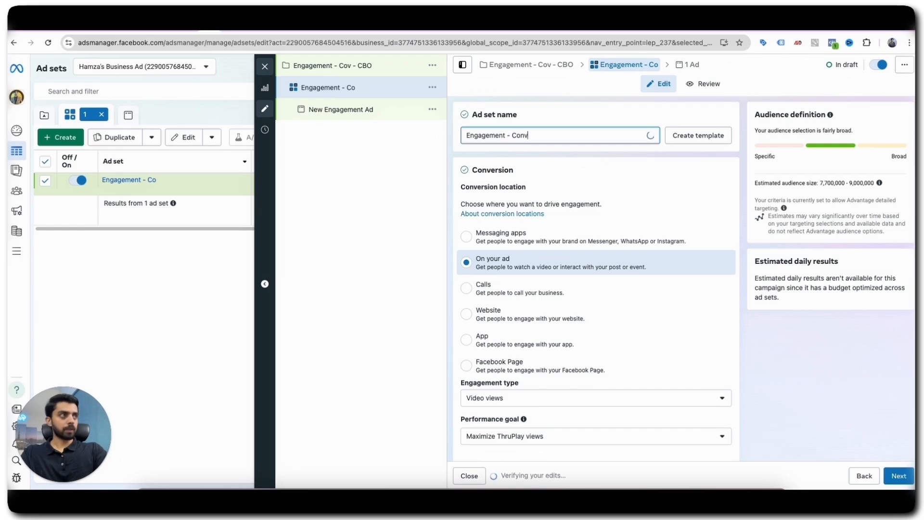
pyautogui.write(' -')
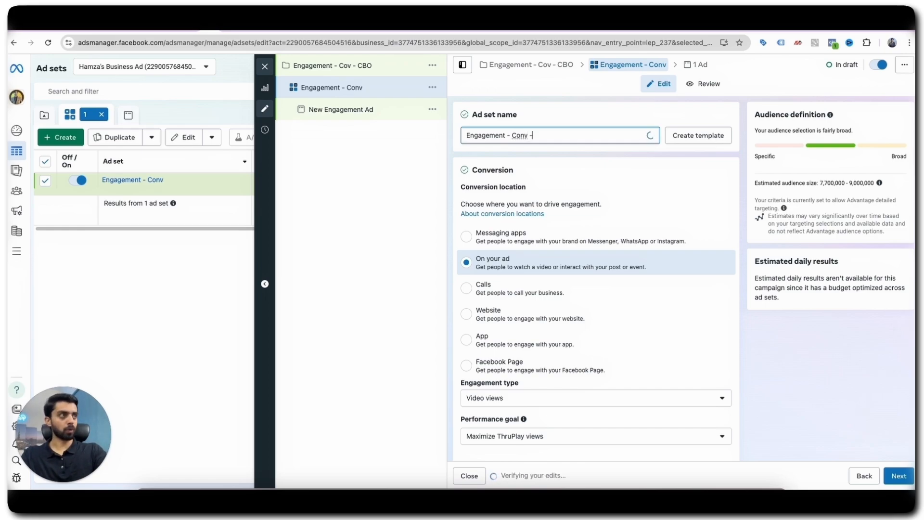
pyautogui.write(' C')
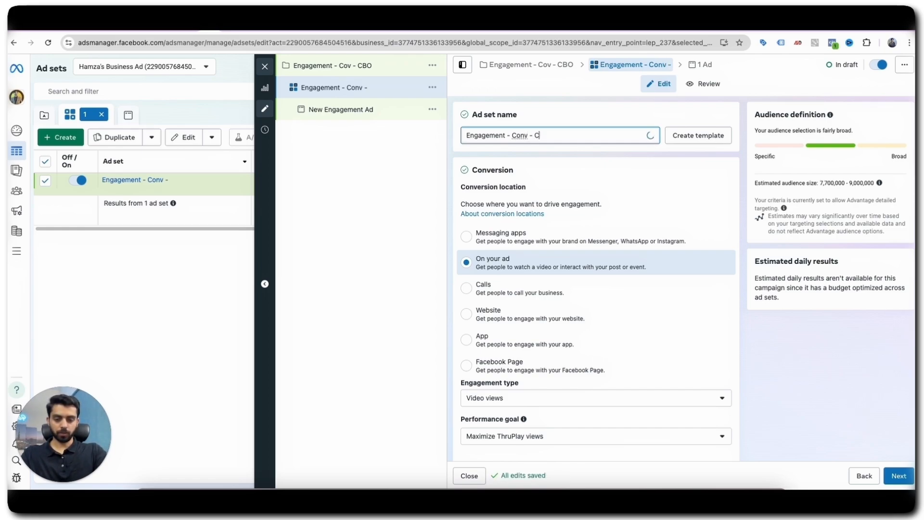
pyautogui.write('BO')
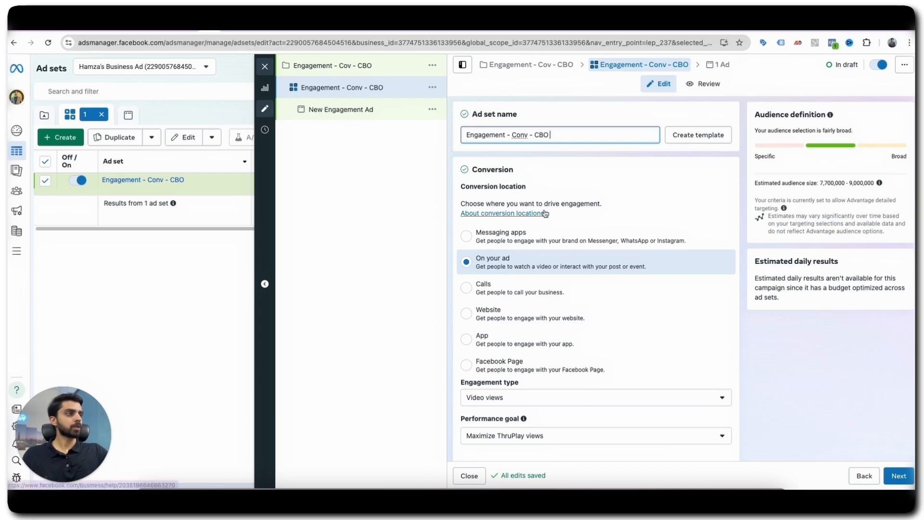
# Set the ad set's conversion location to Website.
pyautogui.click(475, 313)
pyautogui.scroll(-3, 570, 261)
pyautogui.scroll(-4, 569, 262)
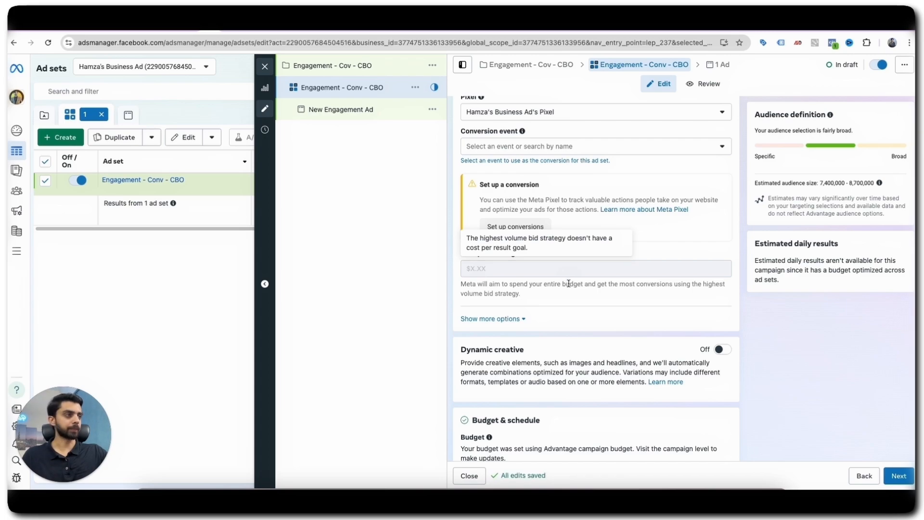
pyautogui.scroll(-5, 569, 278)
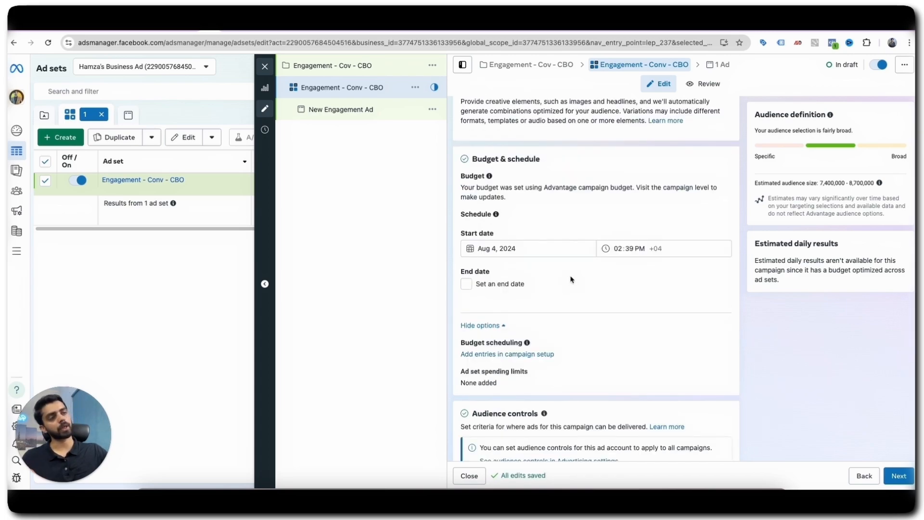
# Remove United Arab Emirates from the ad set's audience locations and add it back as an included country.
pyautogui.scroll(-5, 569, 279)
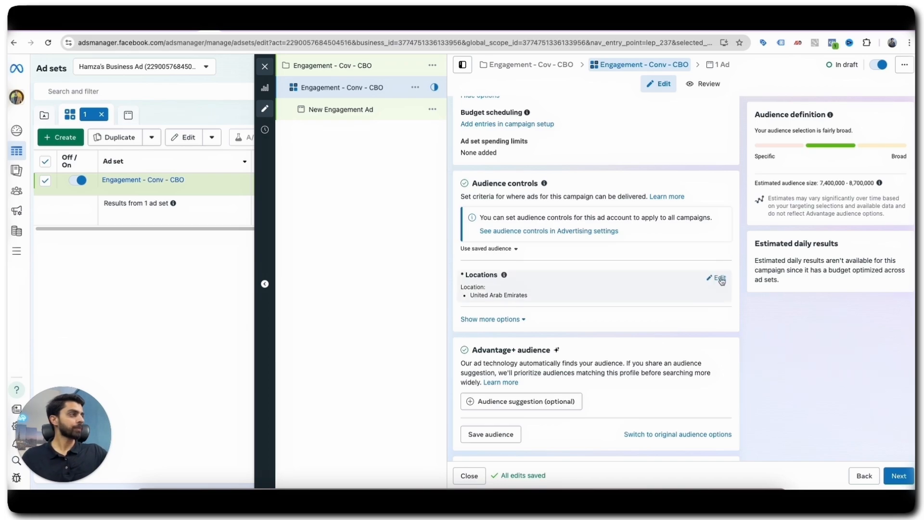
pyautogui.click(718, 266)
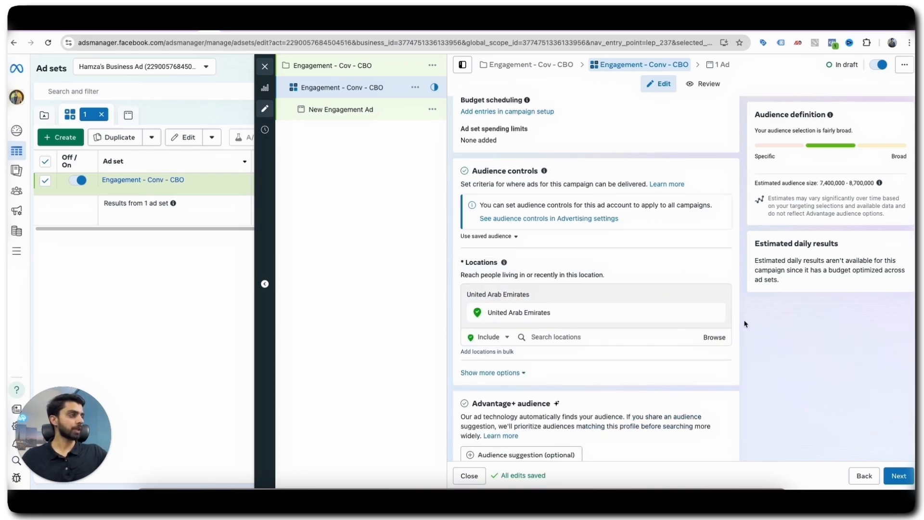
pyautogui.click(717, 315)
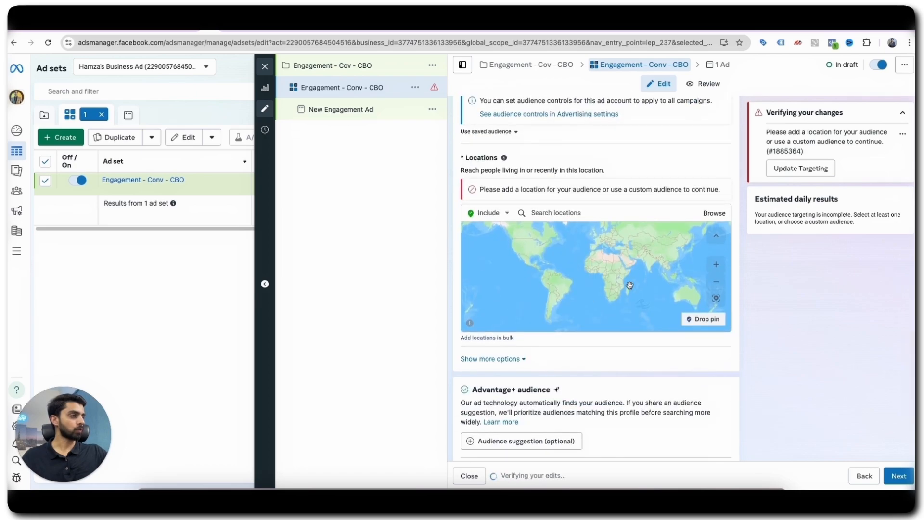
pyautogui.scroll(1, 592, 269)
pyautogui.click(552, 244)
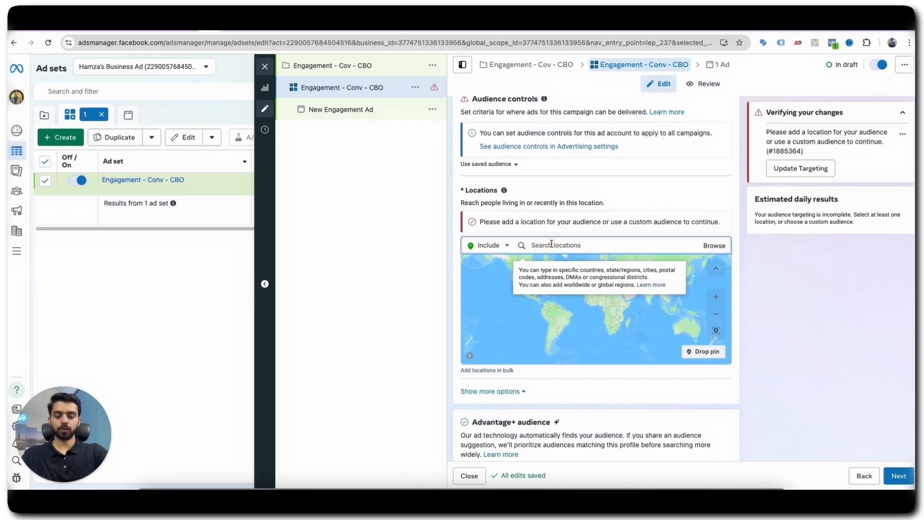
pyautogui.write('unt')
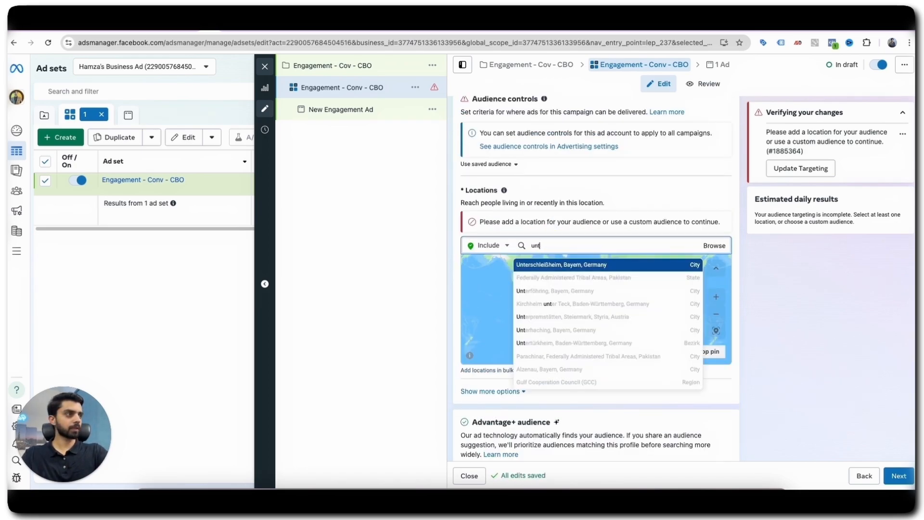
pyautogui.write('ed')
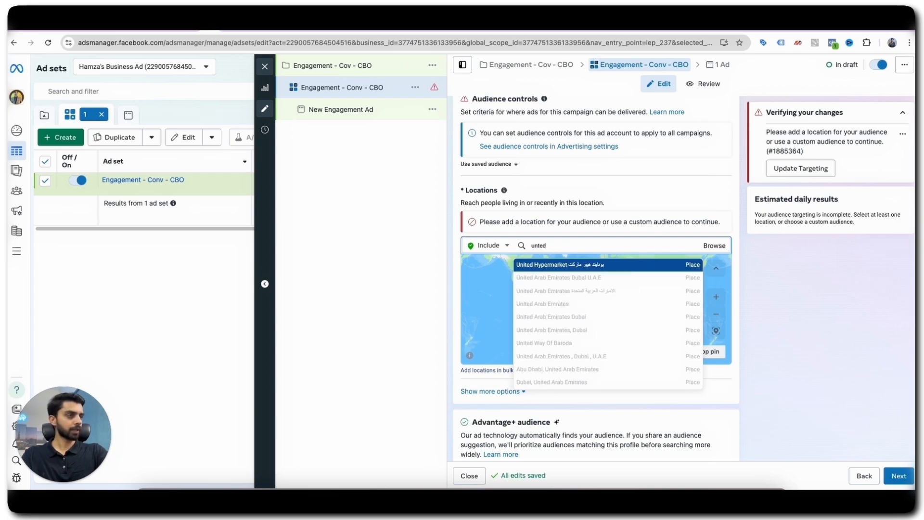
pyautogui.write('it')
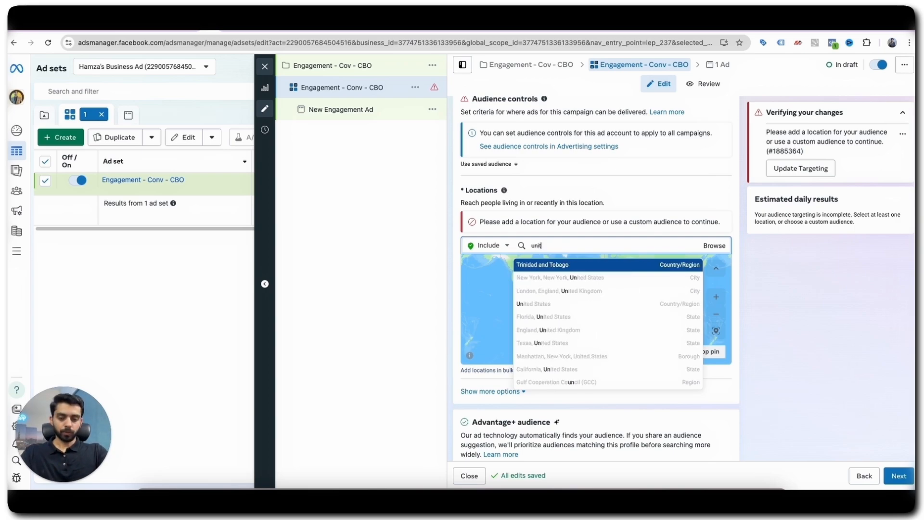
pyautogui.write('ed arab emire')
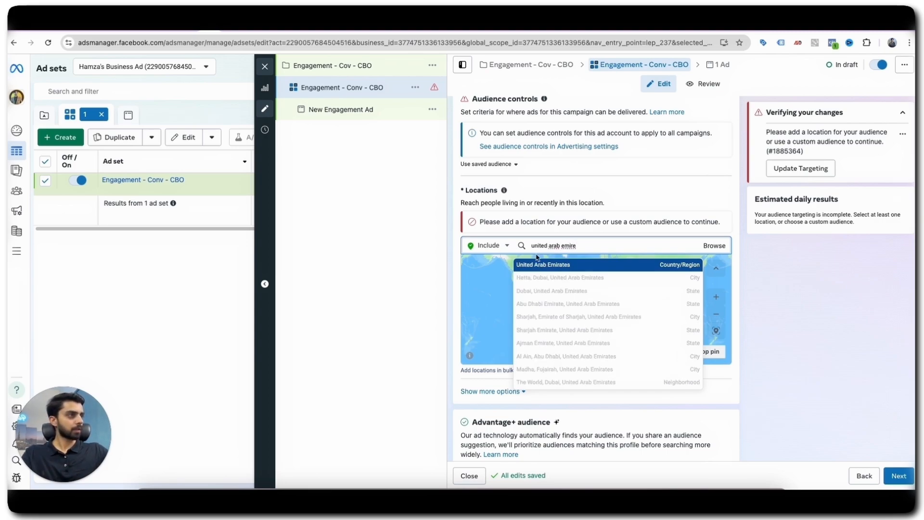
pyautogui.click(561, 264)
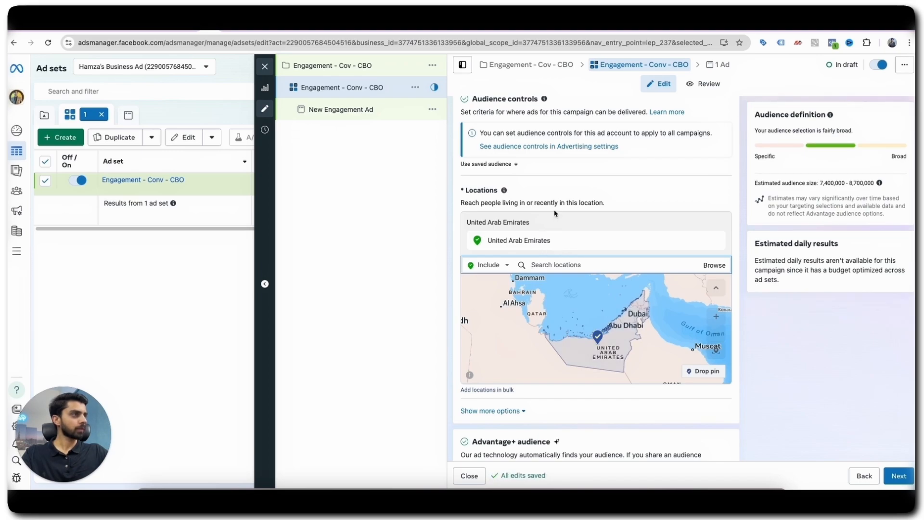
# Replace the included United Arab Emirates location with a pin dropped on the coast southwest of Dubai, at (24.9441, 55.0250).
pyautogui.scroll(-2, 557, 215)
pyautogui.scroll(-1, 558, 215)
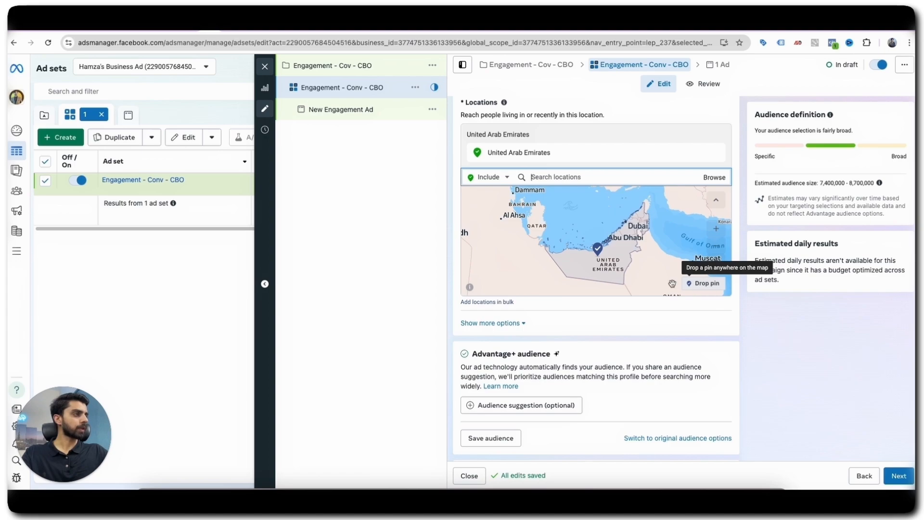
pyautogui.click(716, 154)
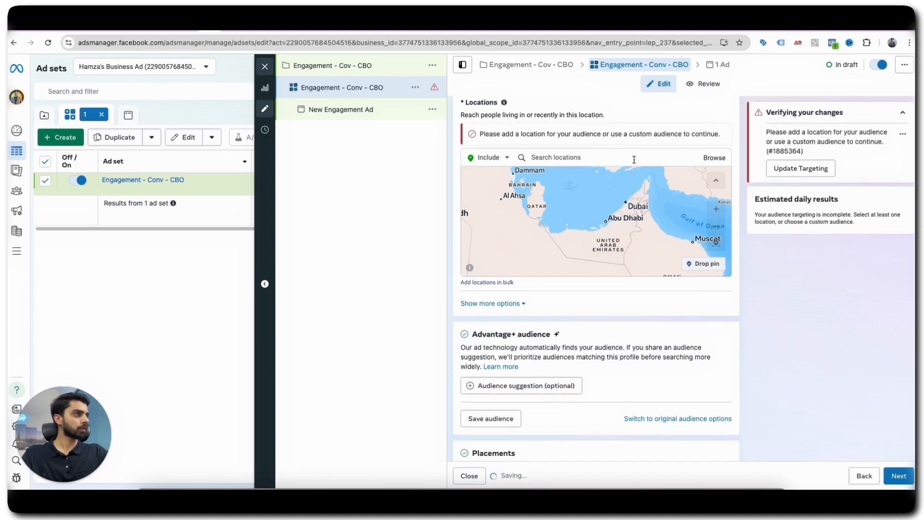
pyautogui.click(707, 264)
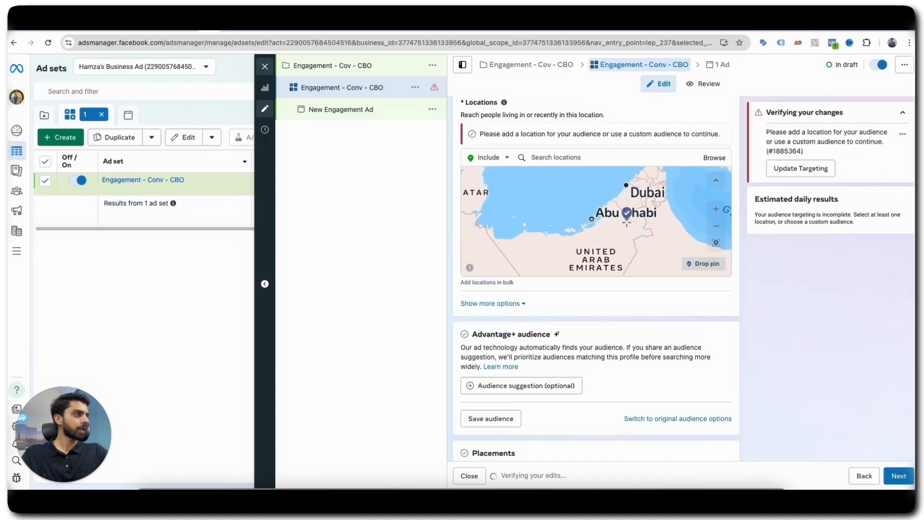
pyautogui.scroll(5, 628, 197)
pyautogui.scroll(5, 629, 197)
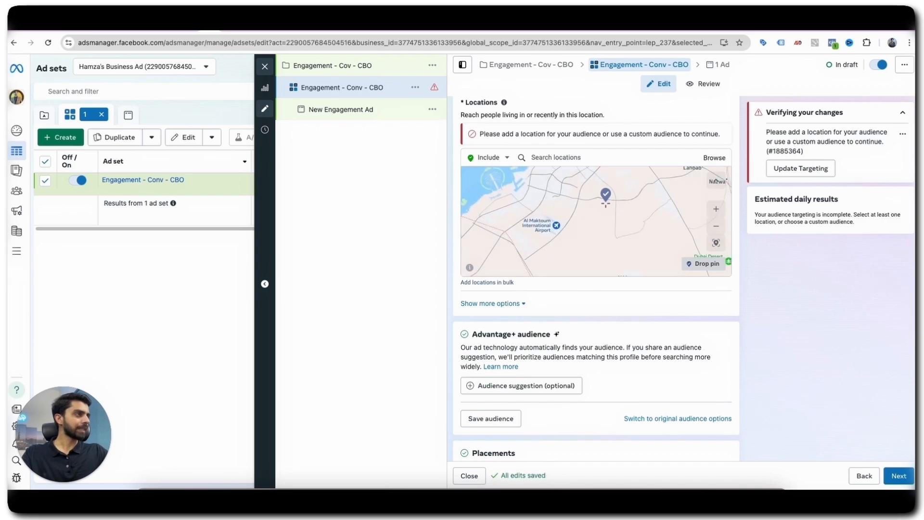
pyautogui.click(506, 208)
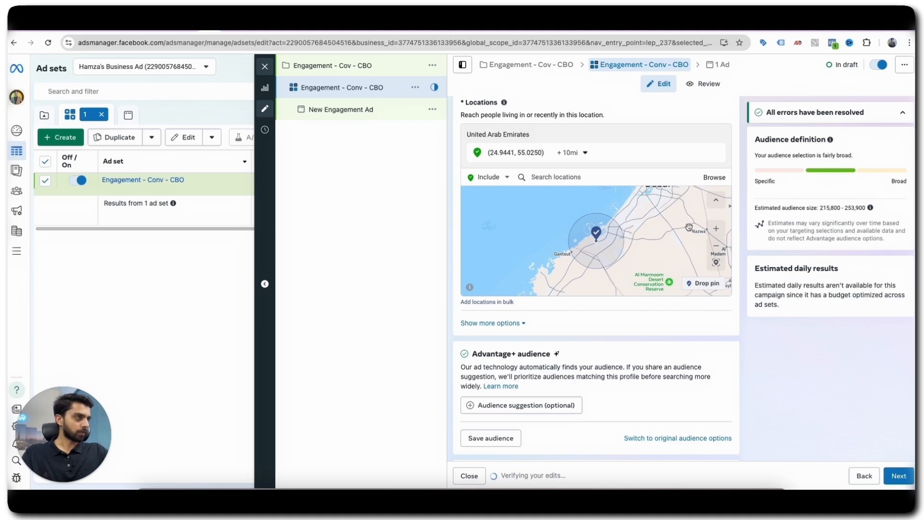
# Examine the map area around the dropped pin and open its radius setting.
pyautogui.moveTo(635, 236); pyautogui.dragTo(597, 238)
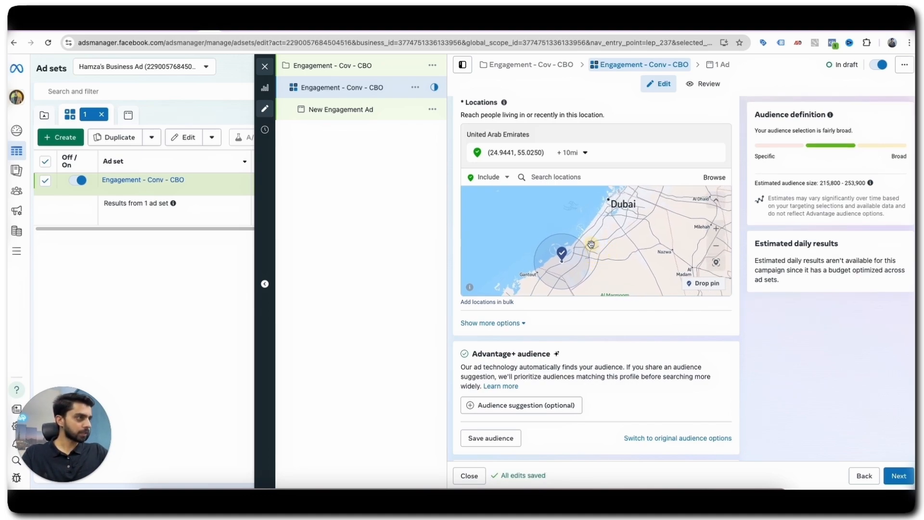
pyautogui.scroll(5, 598, 236)
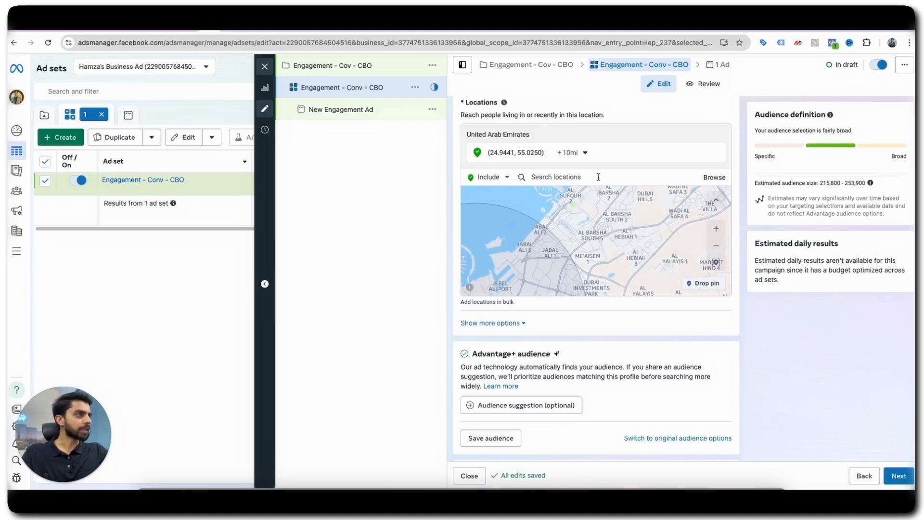
pyautogui.click(575, 154)
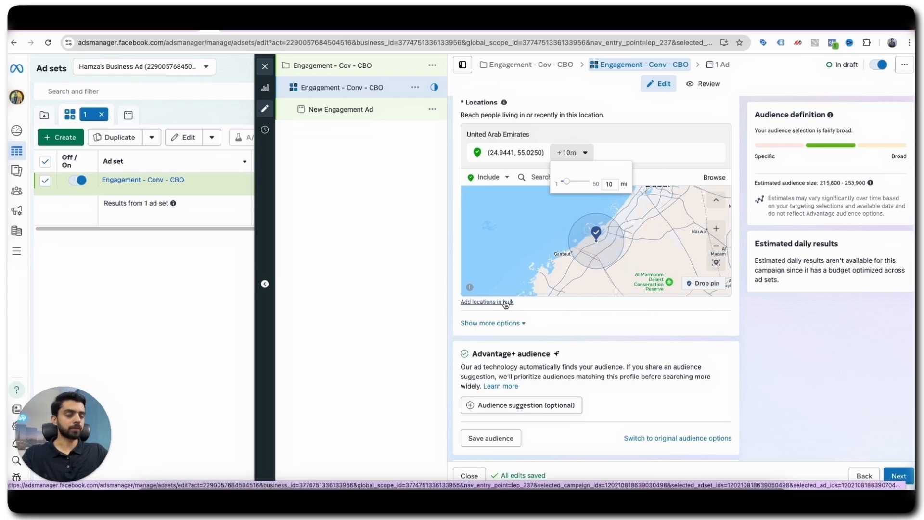
pyautogui.click(505, 303)
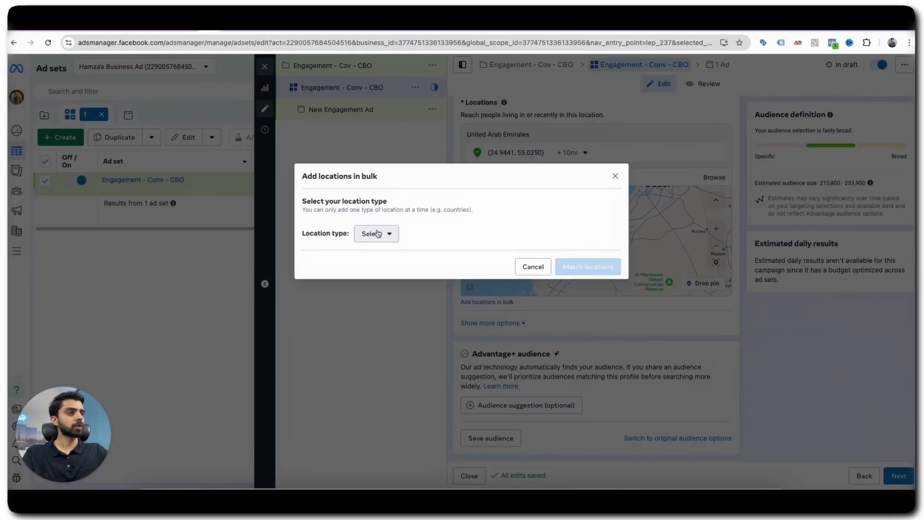
pyautogui.click(378, 234)
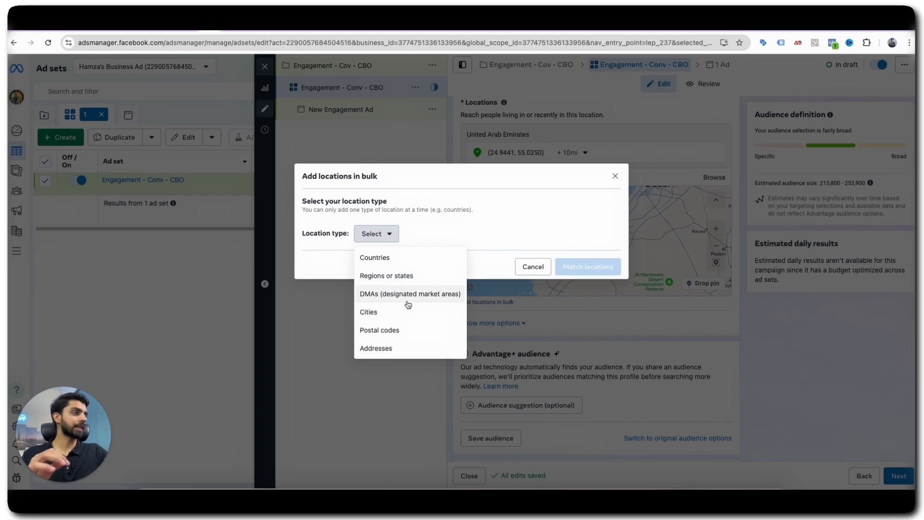
pyautogui.click(405, 330)
pyautogui.click(344, 244)
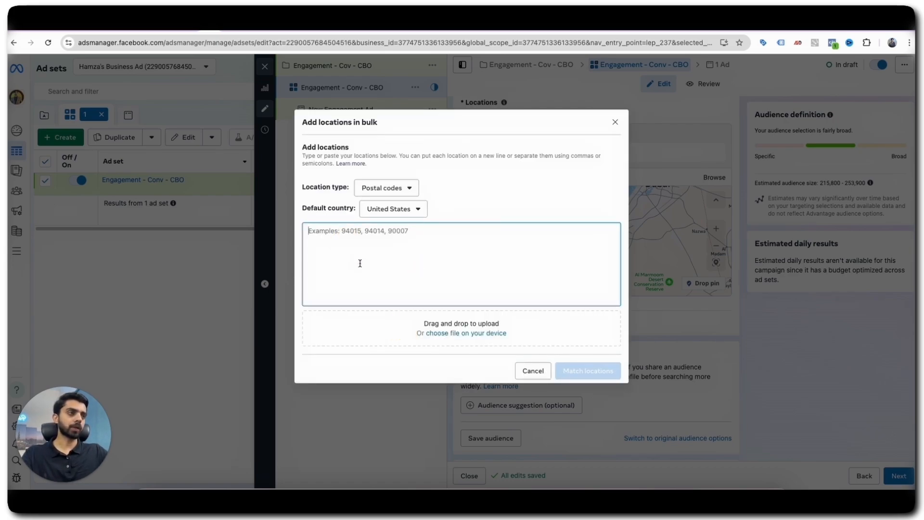
pyautogui.click(532, 370)
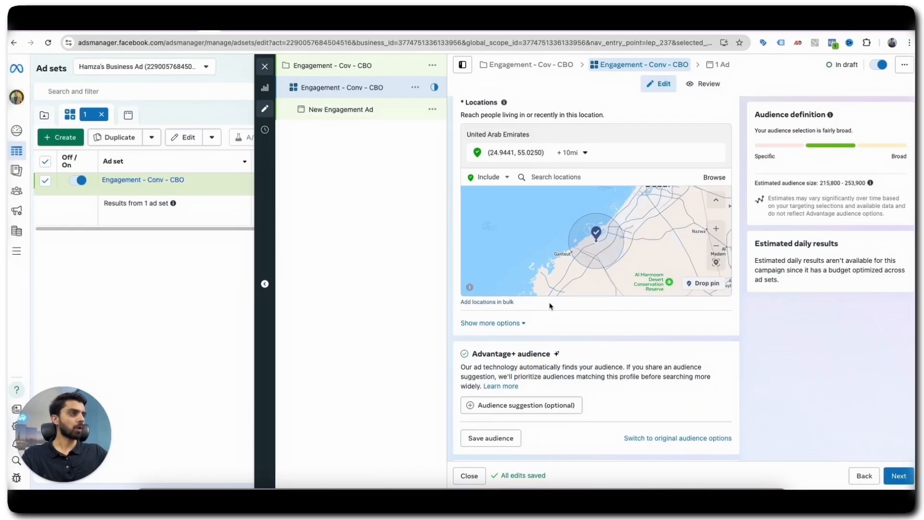
# Switch the ad set from Advantage+ audience to the original audience options and confirm using the original audience.
pyautogui.scroll(-2, 549, 306)
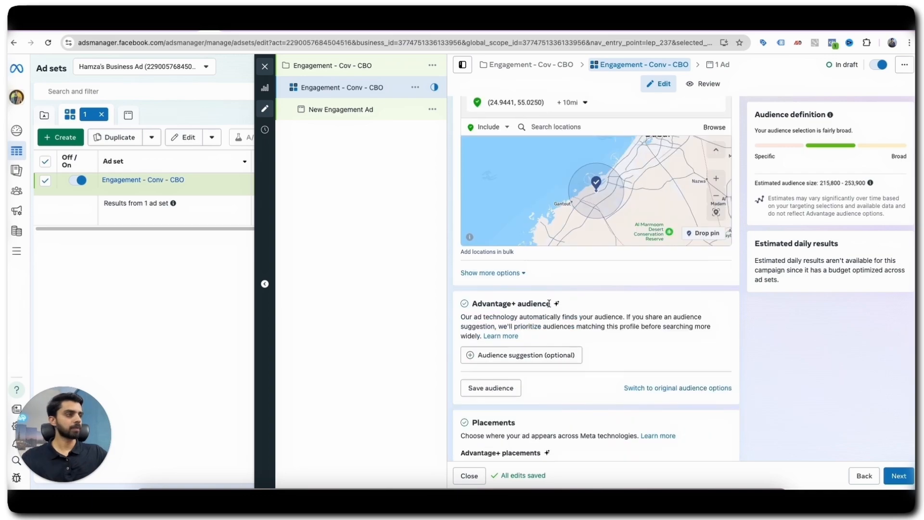
pyautogui.scroll(4, 549, 307)
pyautogui.scroll(-3, 550, 307)
pyautogui.scroll(-1, 550, 307)
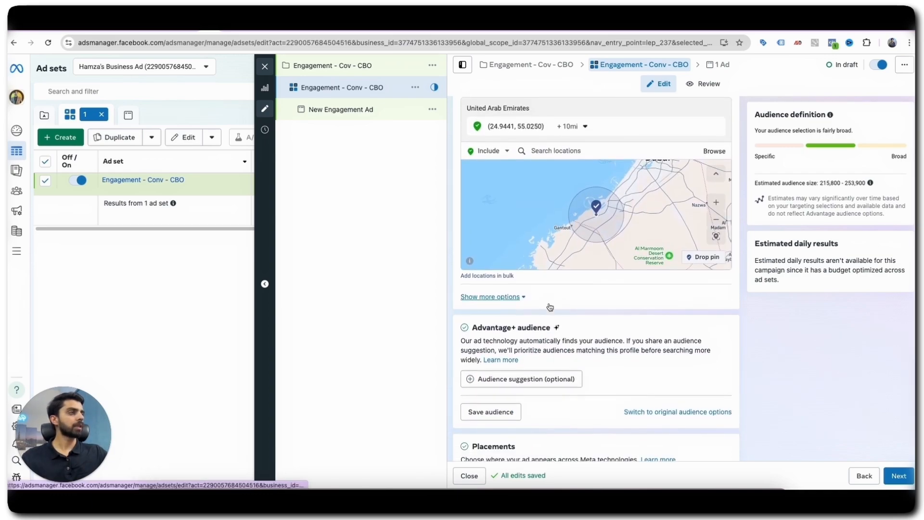
pyautogui.scroll(-3, 550, 307)
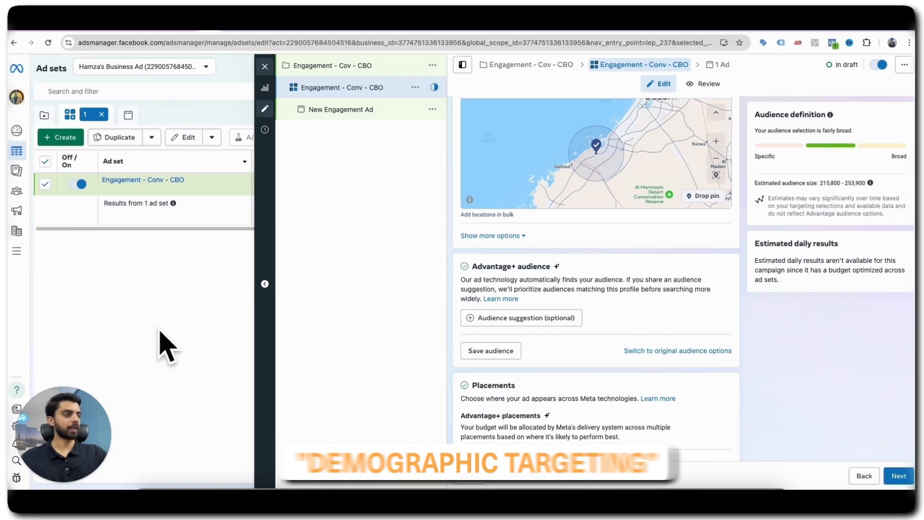
pyautogui.scroll(-1, 495, 330)
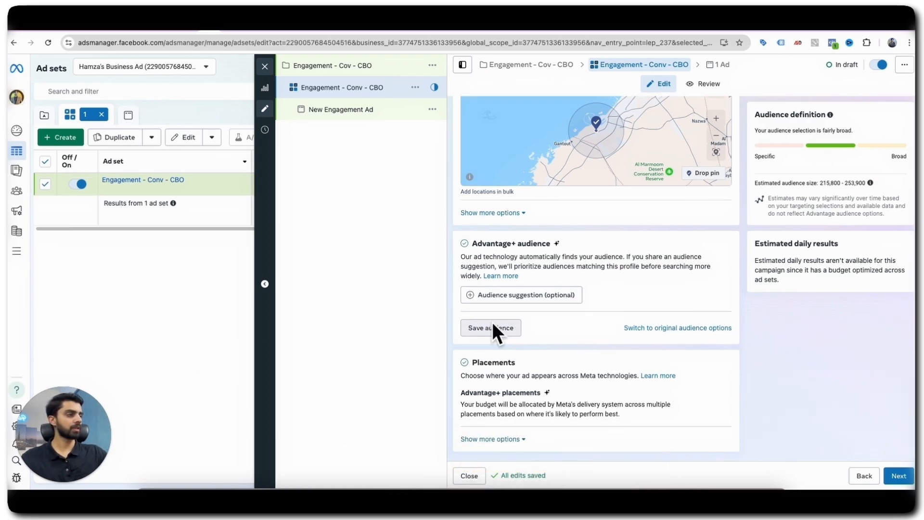
pyautogui.click(645, 329)
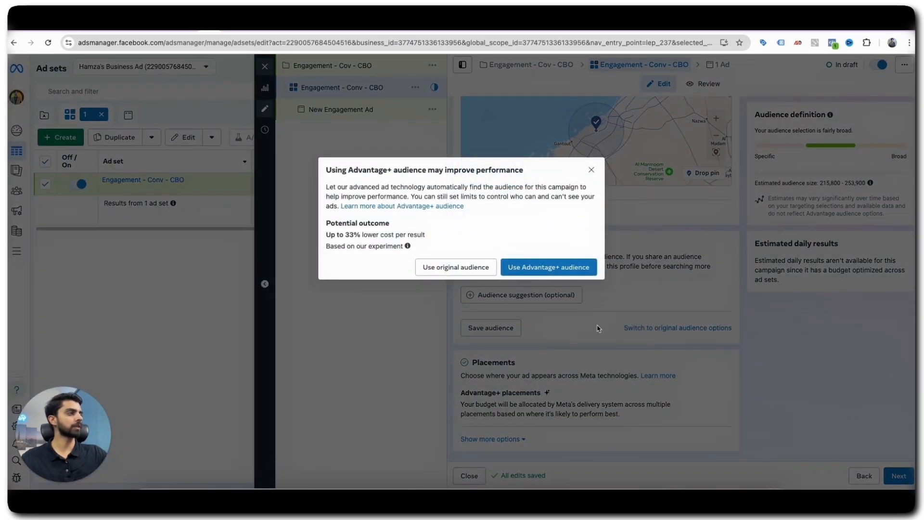
pyautogui.click(484, 268)
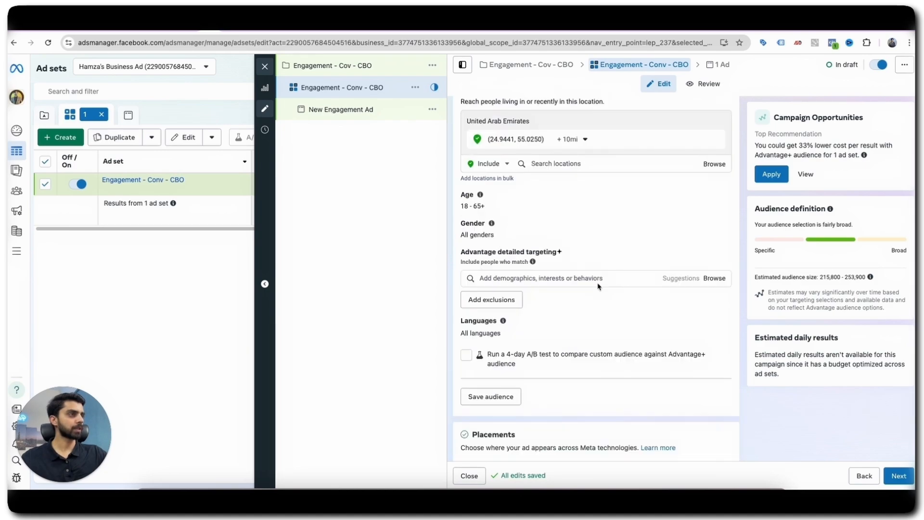
# Browse the detailed targeting demographics and examine the education level options.
pyautogui.scroll(-3, 598, 286)
pyautogui.scroll(5, 598, 287)
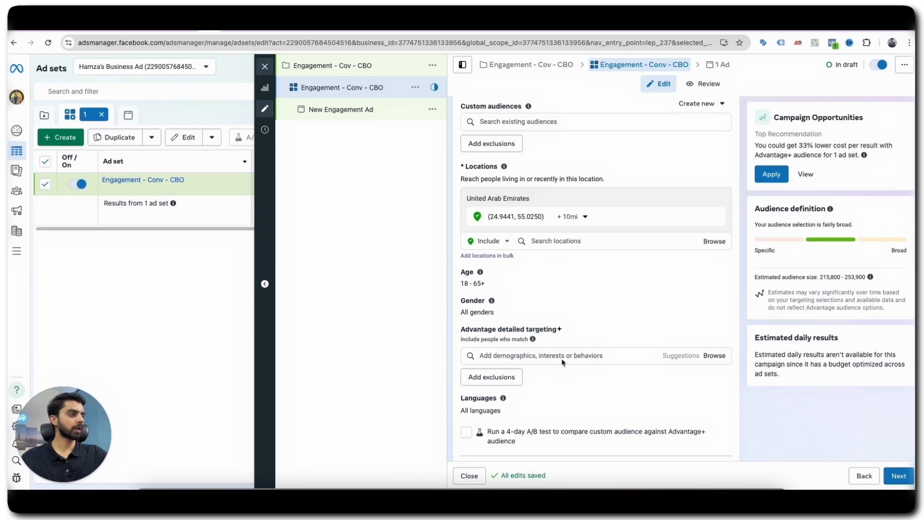
pyautogui.click(704, 357)
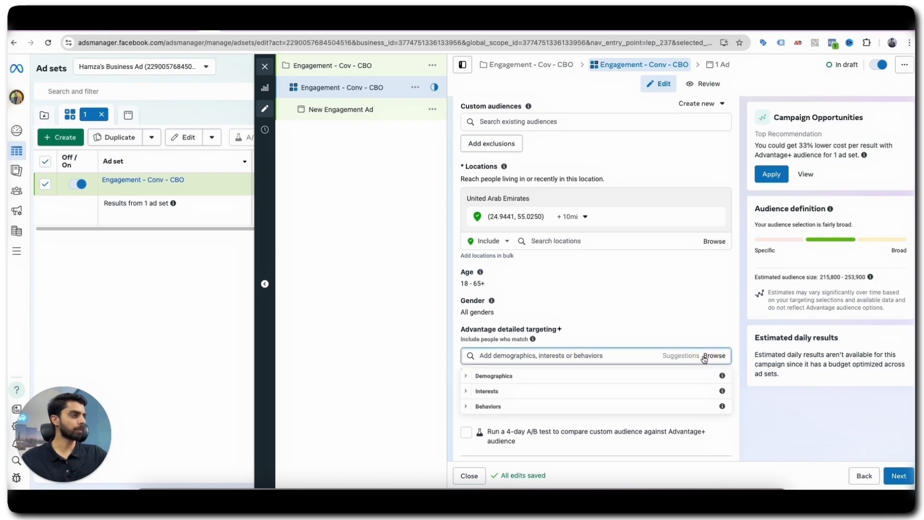
pyautogui.click(467, 376)
pyautogui.scroll(-3, 520, 362)
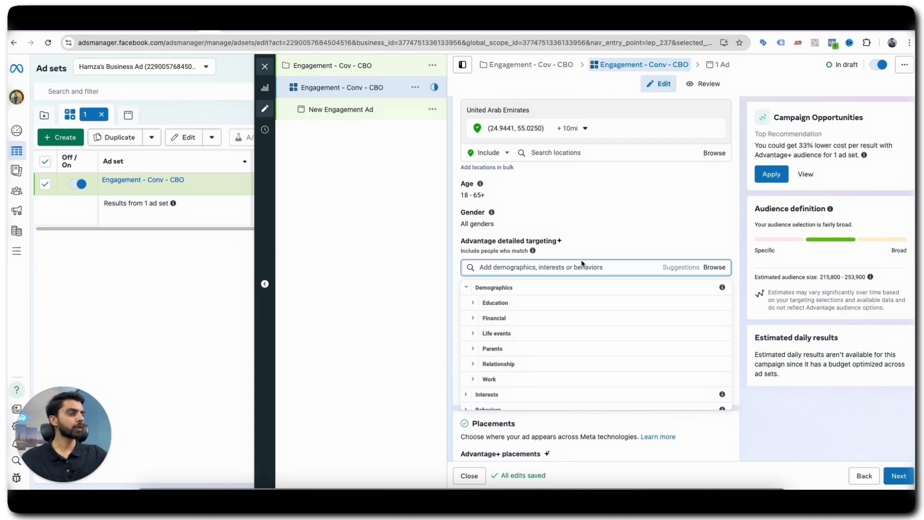
pyautogui.click(475, 305)
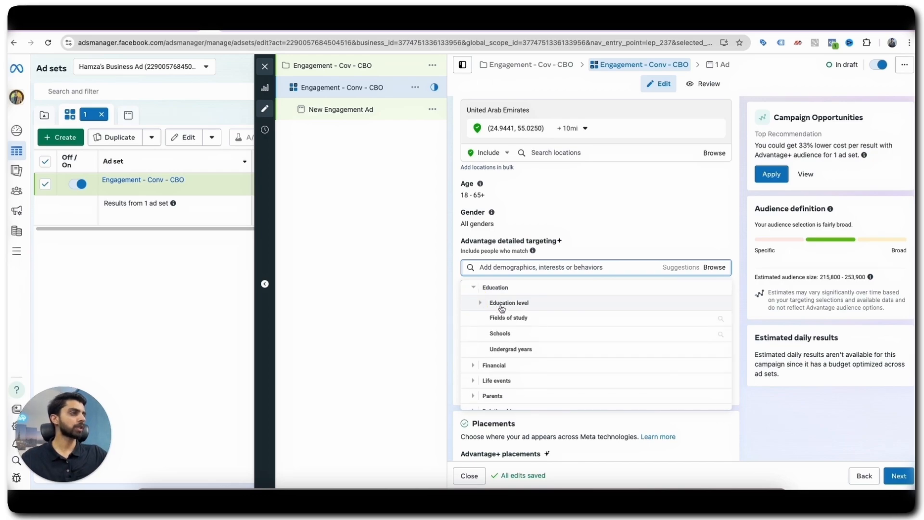
pyautogui.click(481, 305)
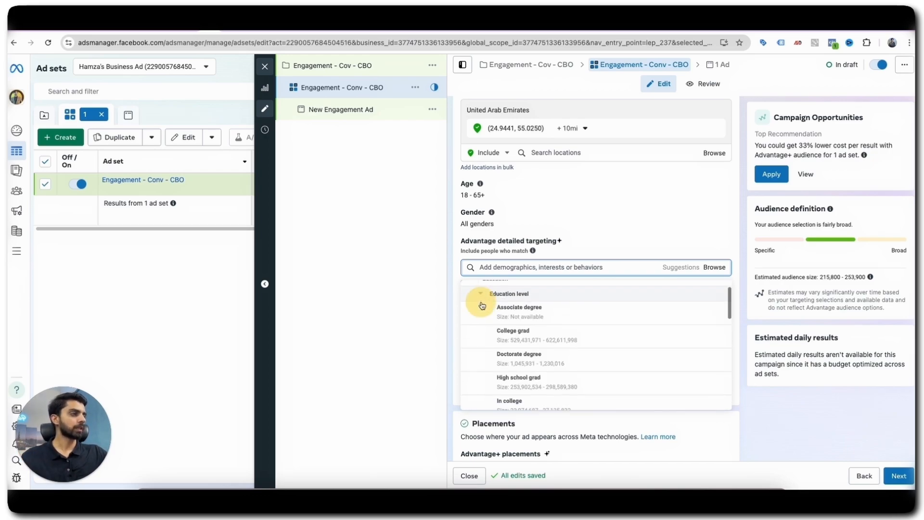
pyautogui.moveTo(542, 336)
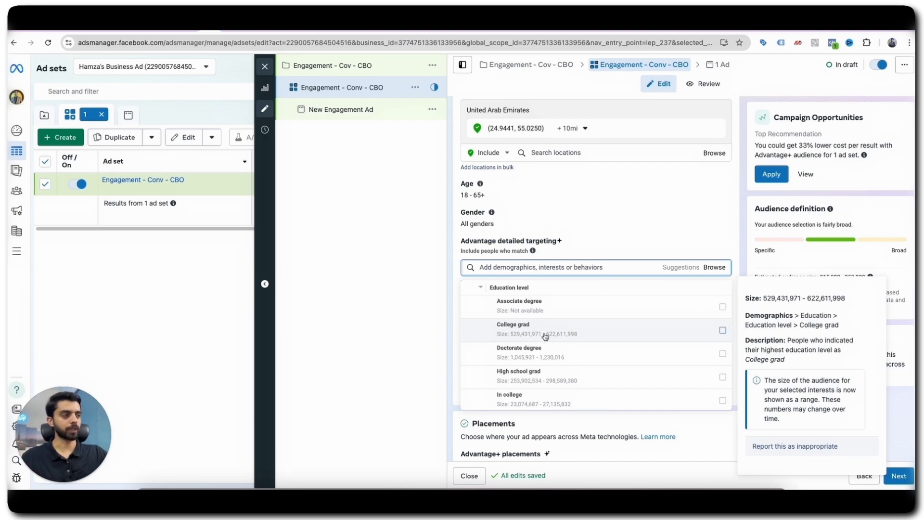
pyautogui.scroll(-1, 545, 336)
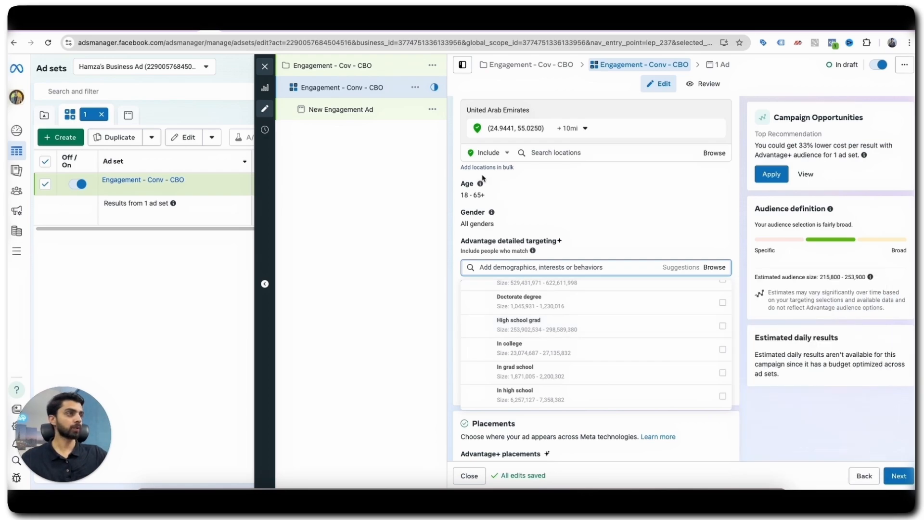
# Set the audience's age range to a minimum of 25 and a maximum of 45.
pyautogui.click(720, 185)
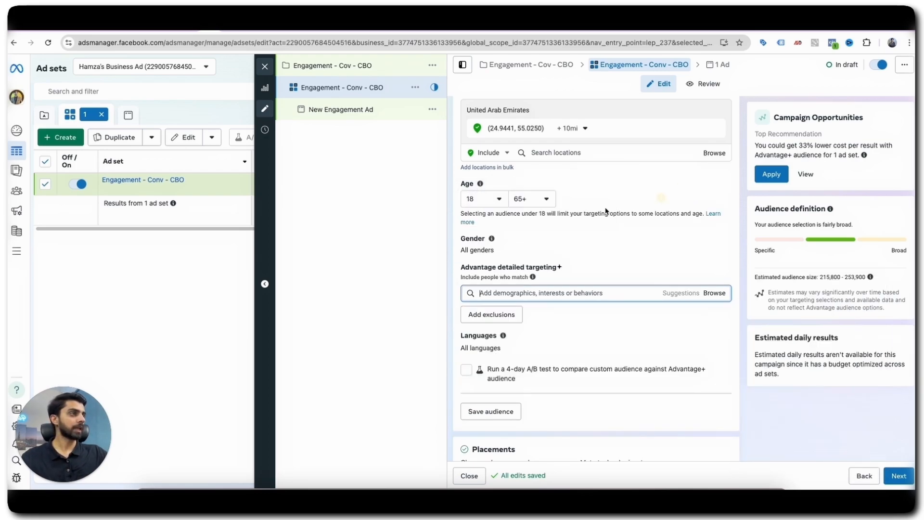
pyautogui.click(496, 200)
pyautogui.scroll(-3, 488, 301)
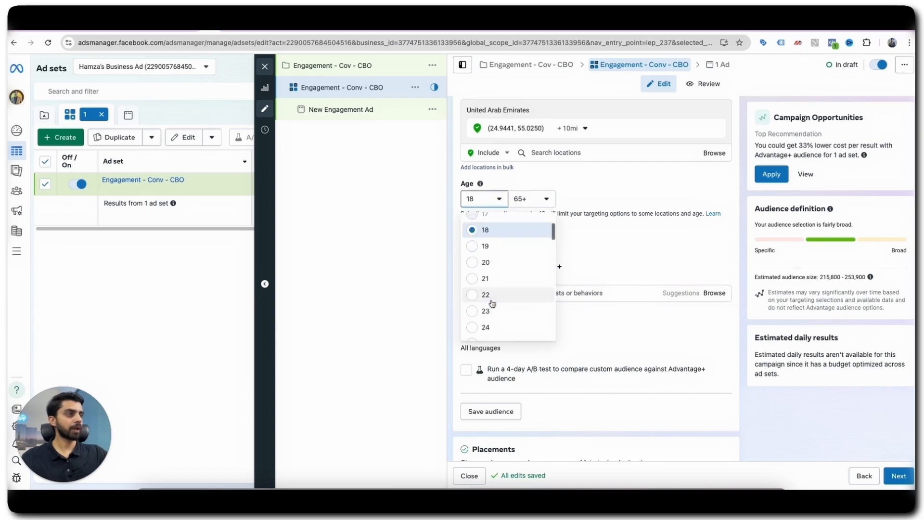
pyautogui.click(478, 314)
pyautogui.scroll(2, 532, 201)
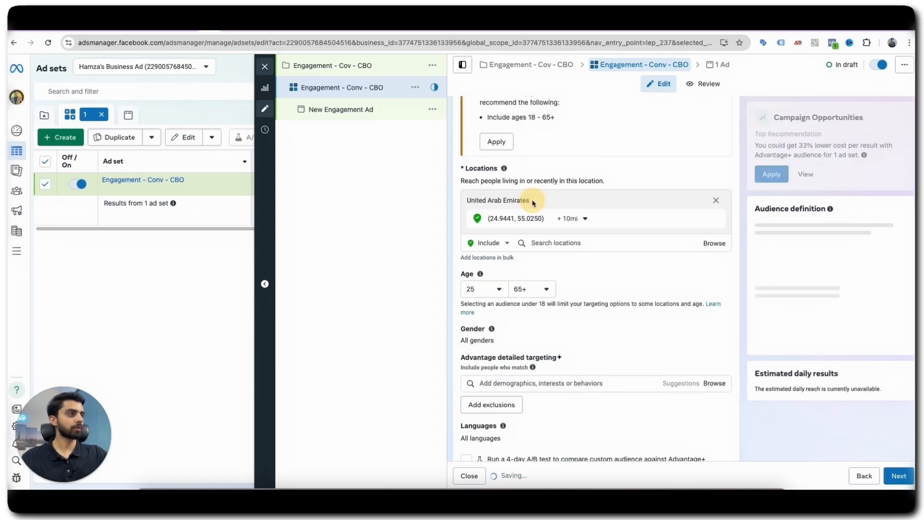
pyautogui.click(532, 289)
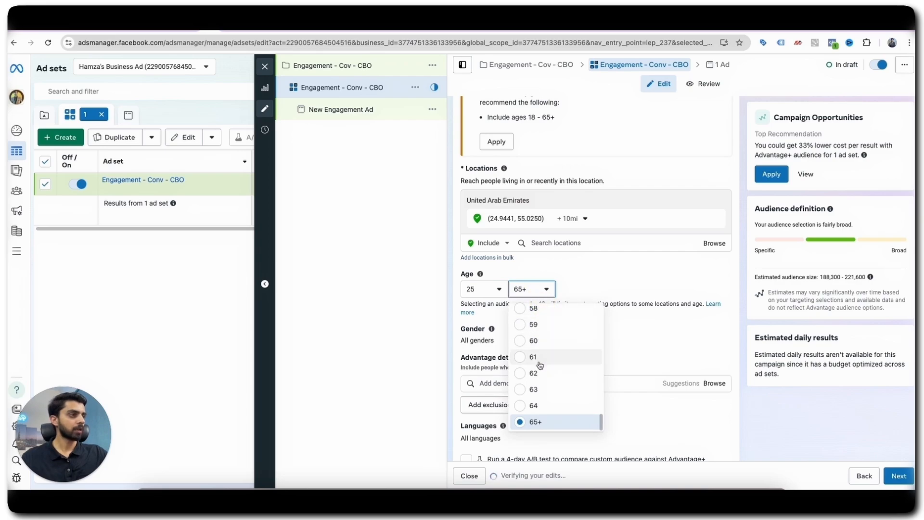
pyautogui.scroll(1, 538, 362)
pyautogui.scroll(3, 538, 362)
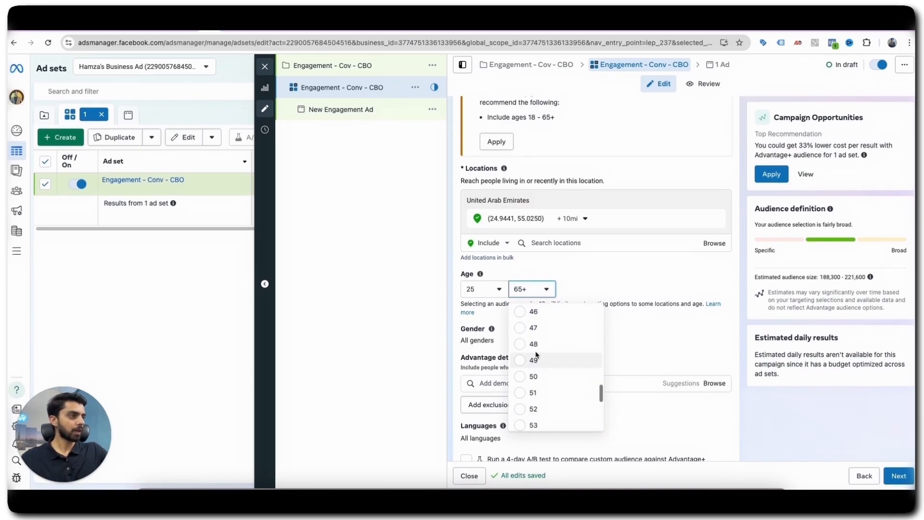
pyautogui.scroll(3, 534, 353)
pyautogui.click(533, 353)
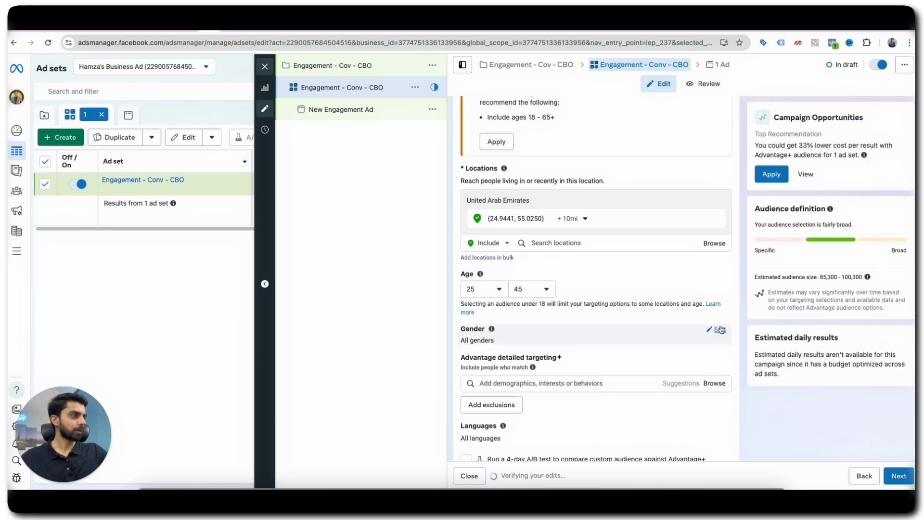
# Restrict the audience's gender to Women.
pyautogui.click(720, 330)
pyautogui.scroll(-3, 640, 313)
pyautogui.click(533, 233)
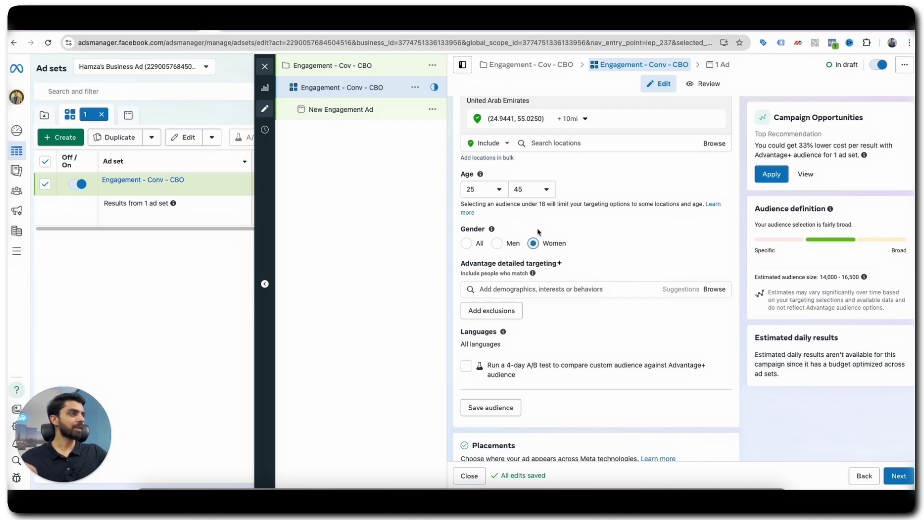
# Search the detailed targeting for skincare and add the Skin care (cosmetics) interest.
pyautogui.scroll(-1, 551, 280)
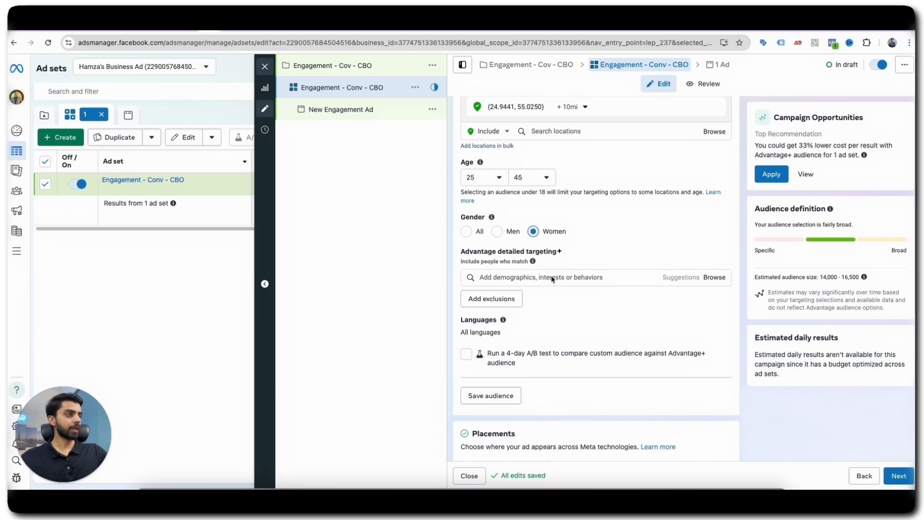
pyautogui.click(547, 247)
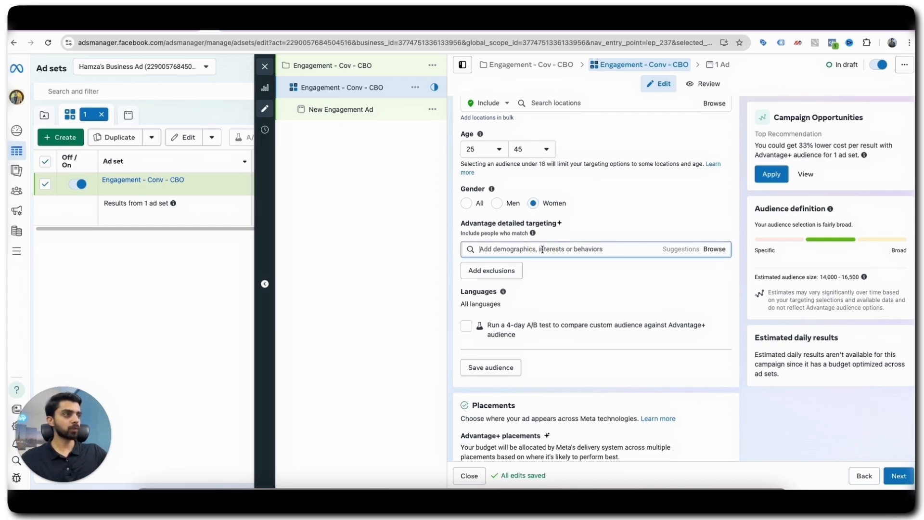
pyautogui.scroll(-1, 543, 249)
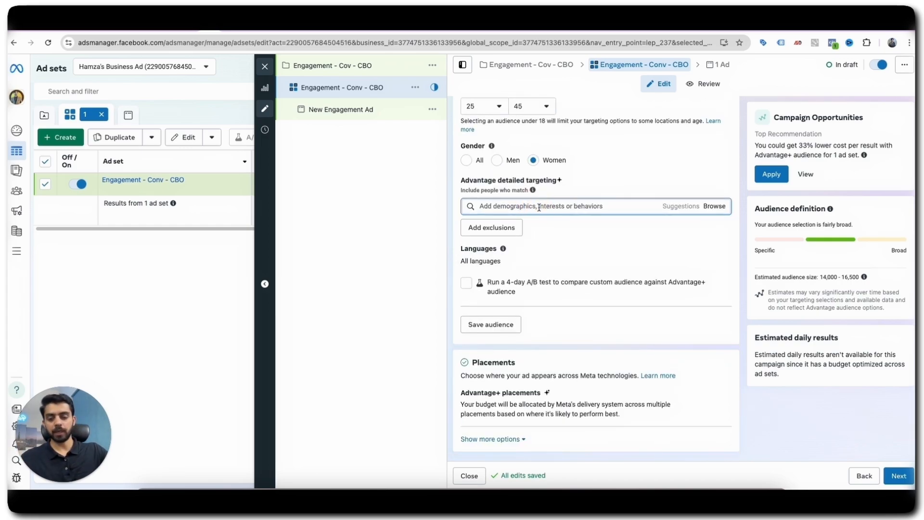
pyautogui.write('skin')
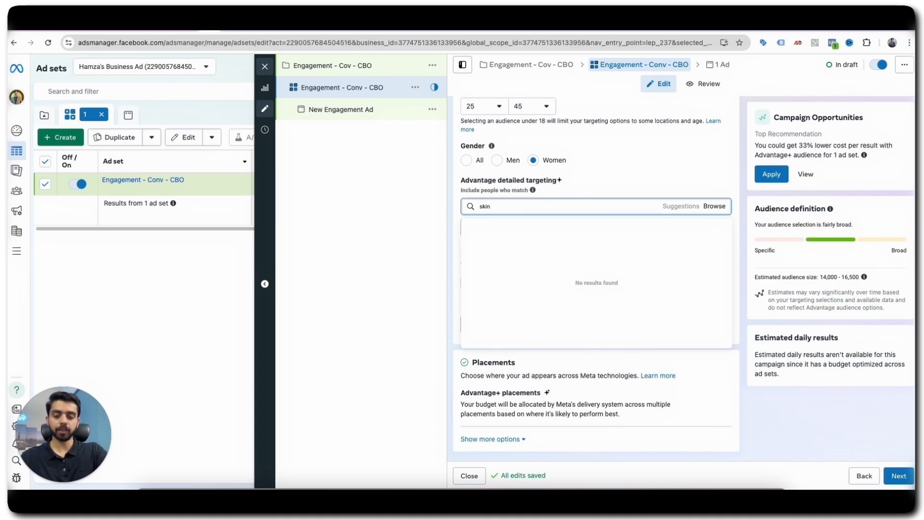
pyautogui.write('care')
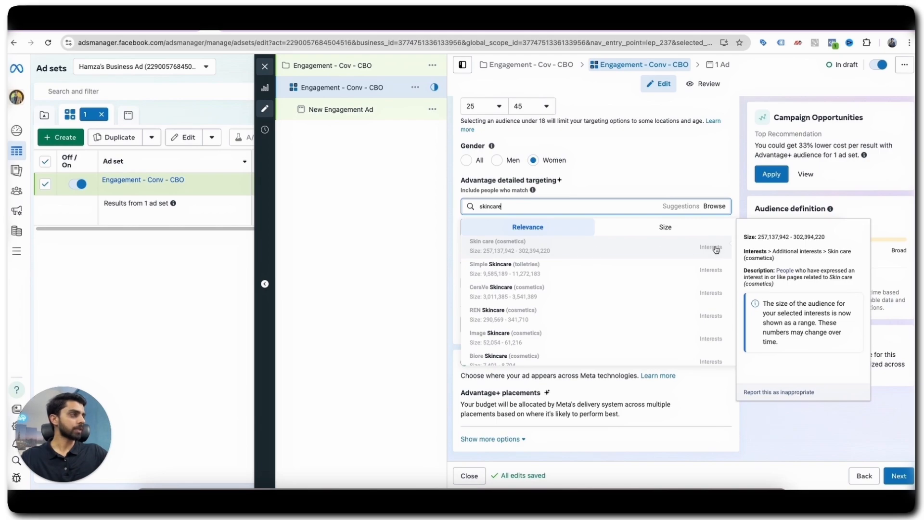
pyautogui.click(672, 252)
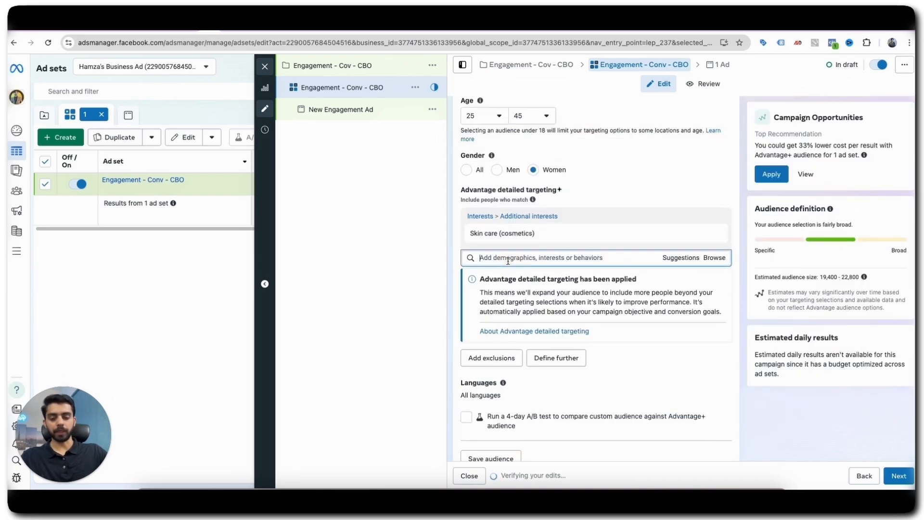
# Search the detailed targeting for beauty and add the Beauty (social concept) interest.
pyautogui.click(508, 261)
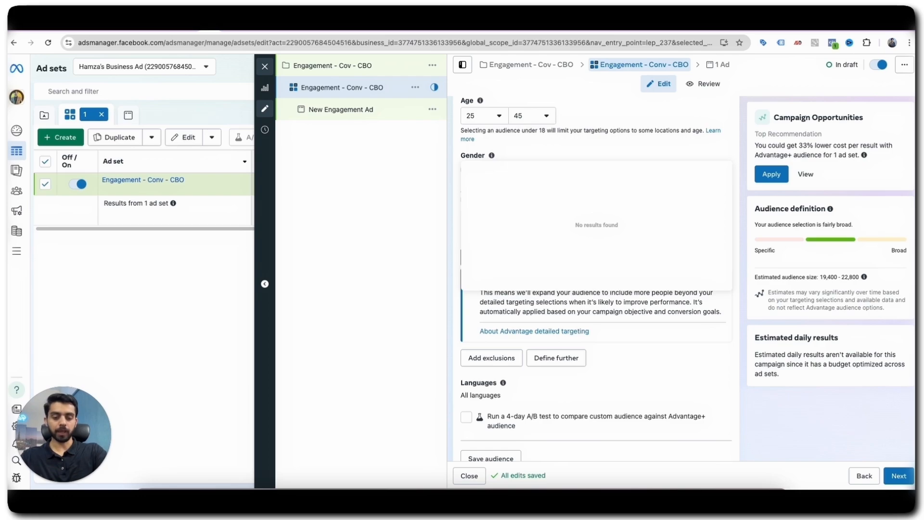
pyautogui.write('beauty')
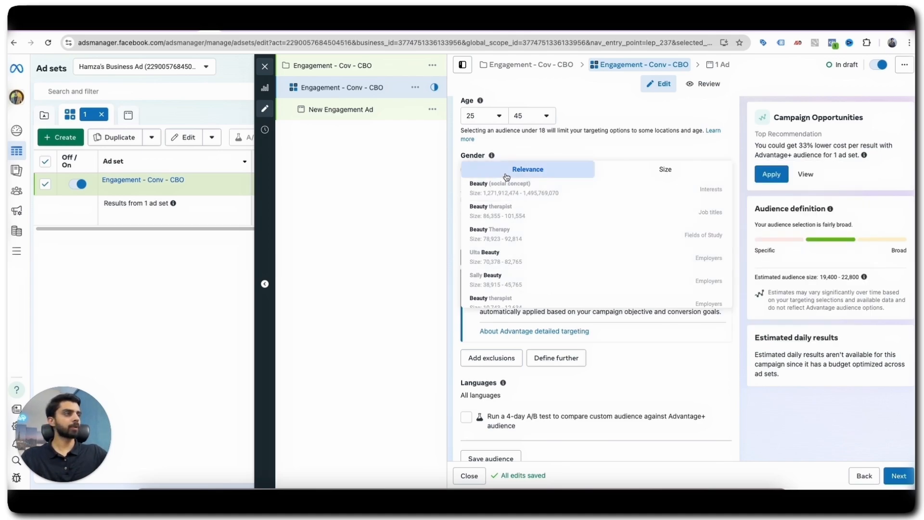
pyautogui.scroll(-5, 539, 211)
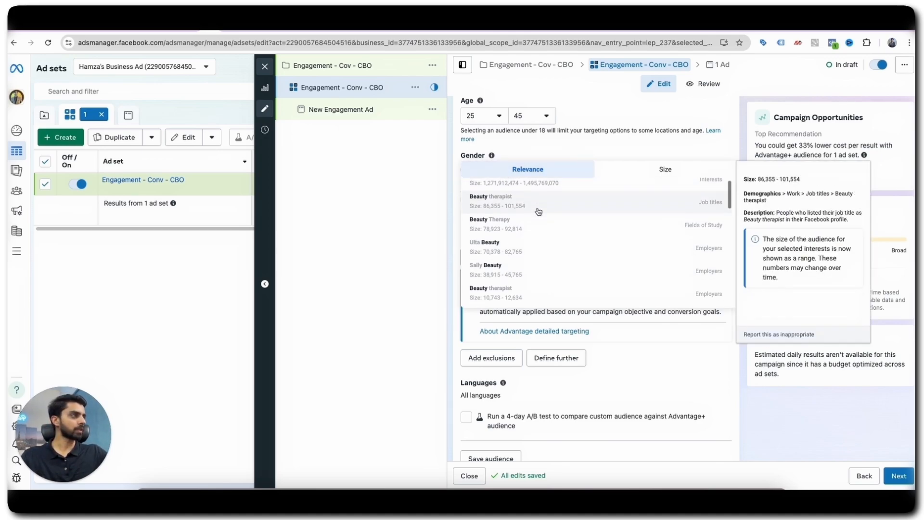
pyautogui.scroll(3, 539, 211)
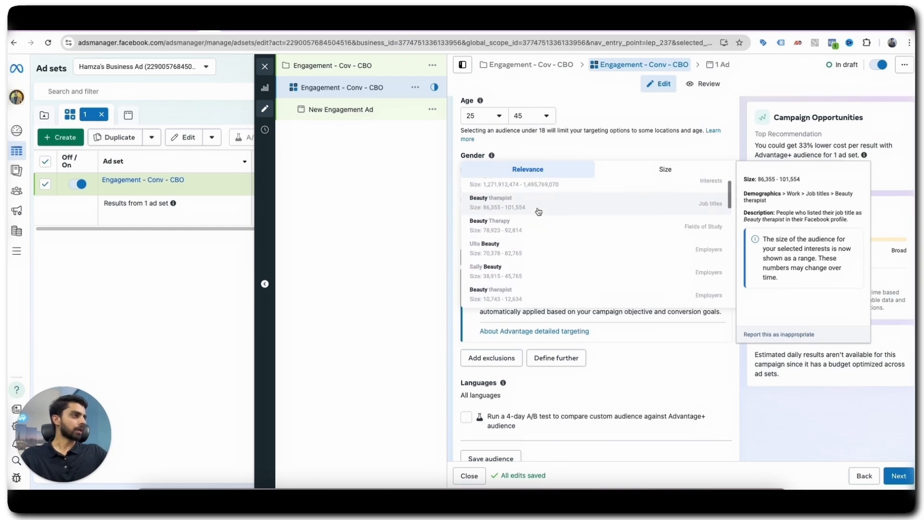
pyautogui.scroll(-10, 538, 213)
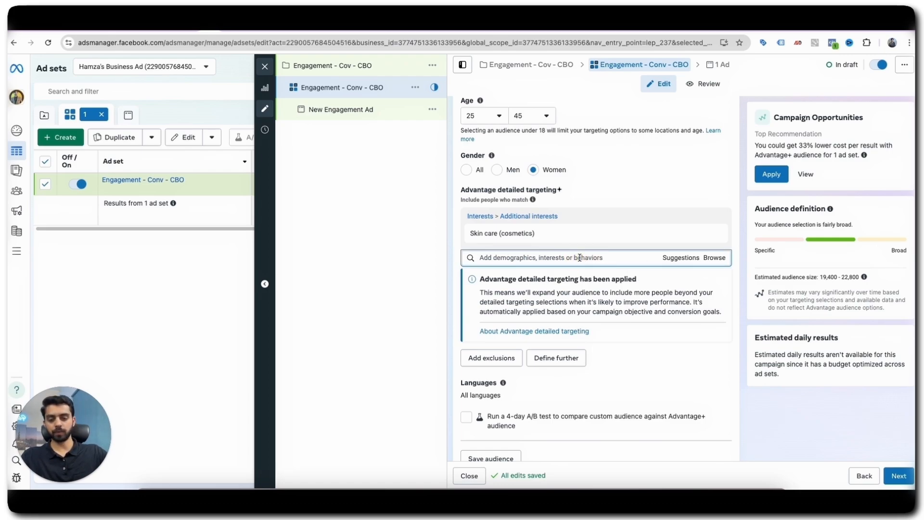
pyautogui.write('beau')
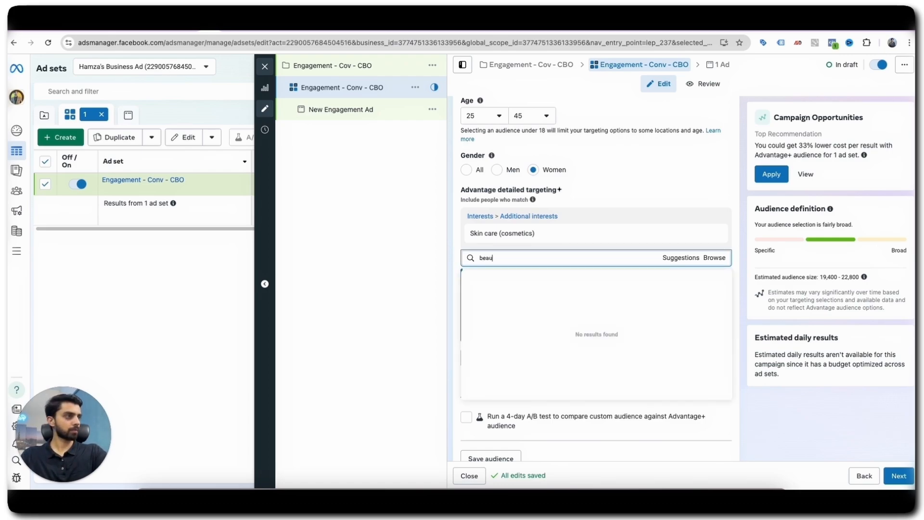
pyautogui.write('ty')
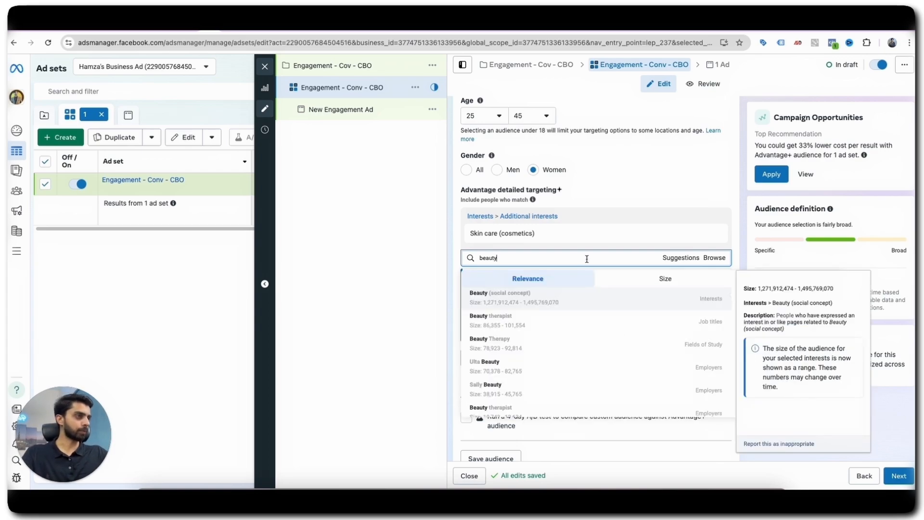
pyautogui.click(564, 300)
pyautogui.scroll(2, 564, 303)
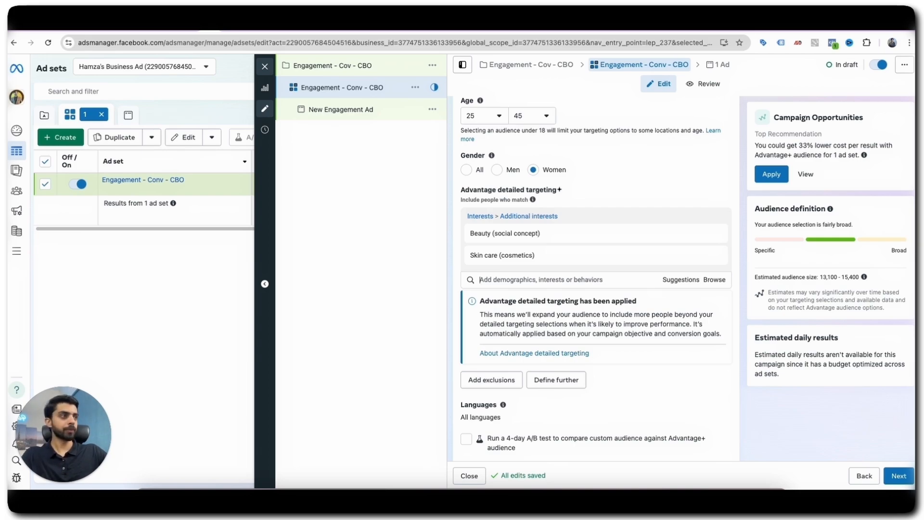
# Remove the Beauty (social concept) and Skin care (cosmetics) interests from the detailed targeting.
pyautogui.click(716, 233)
pyautogui.click(716, 234)
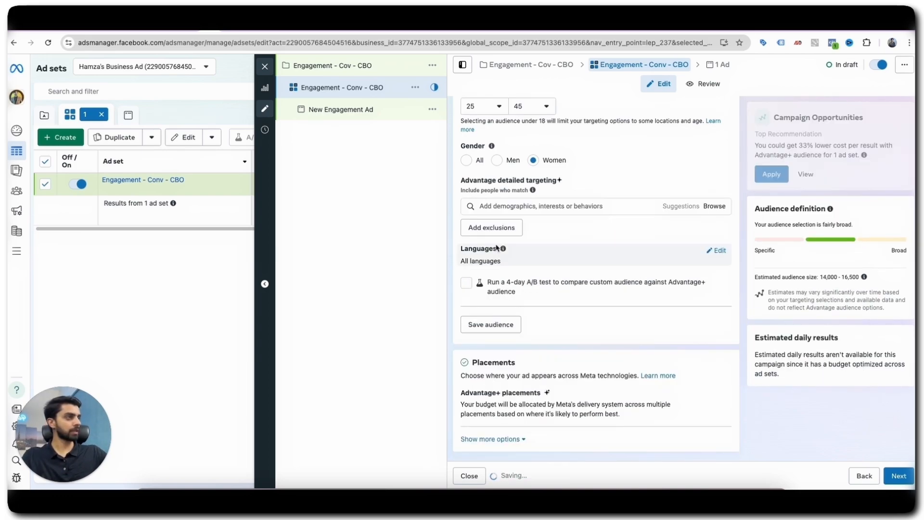
# Search the detailed targeting for running and add the Running (sport) interest.
pyautogui.click(505, 210)
pyautogui.write('runi')
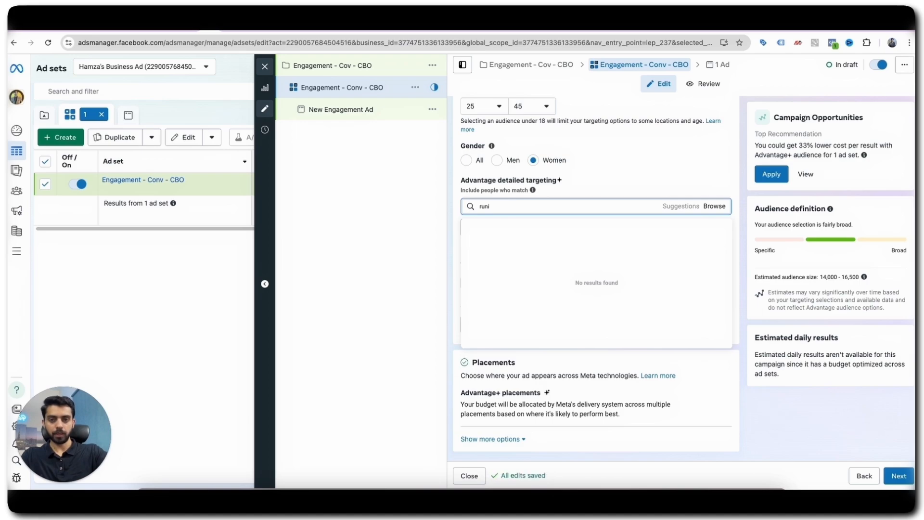
pyautogui.write('ng')
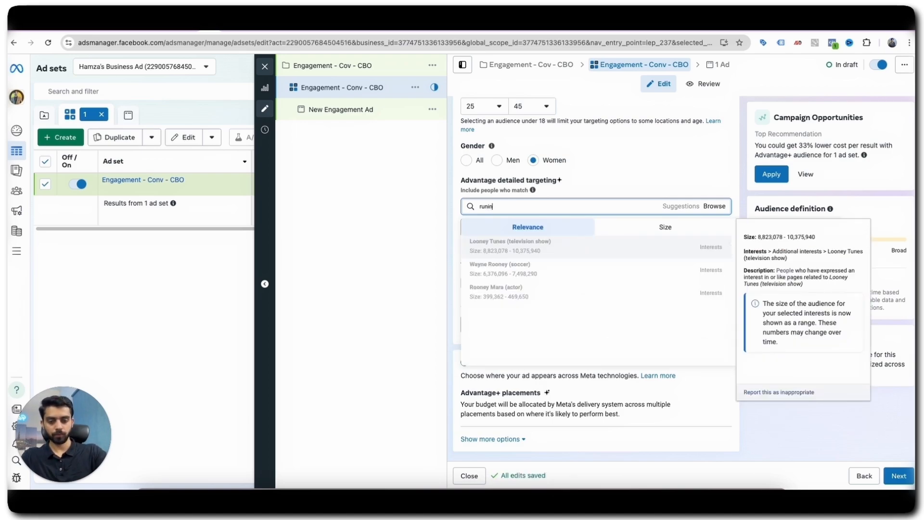
pyautogui.press('BackSpace')
pyautogui.press('BackSpace')
pyautogui.press('BackSpace')
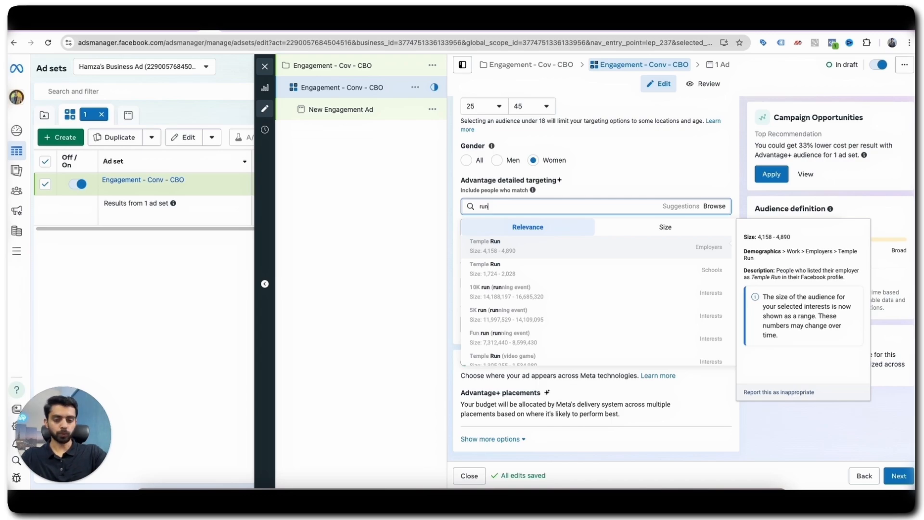
pyautogui.write('ning')
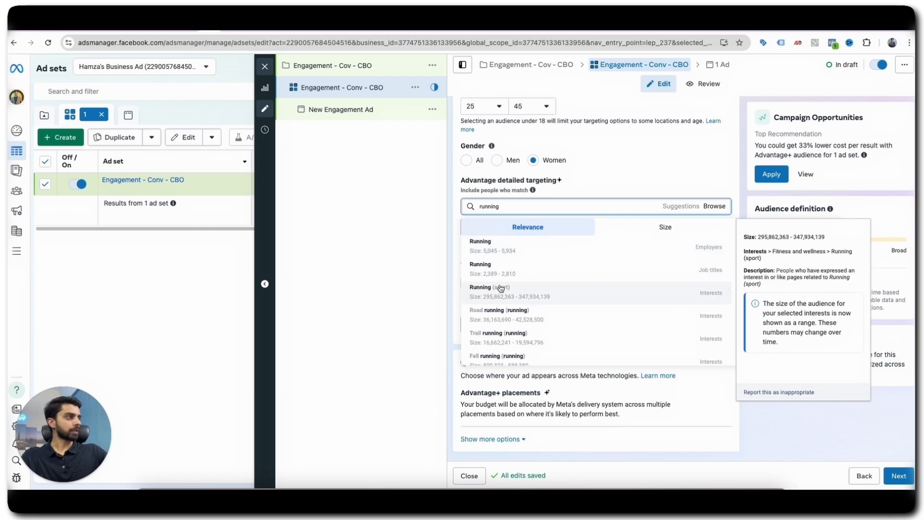
pyautogui.click(578, 293)
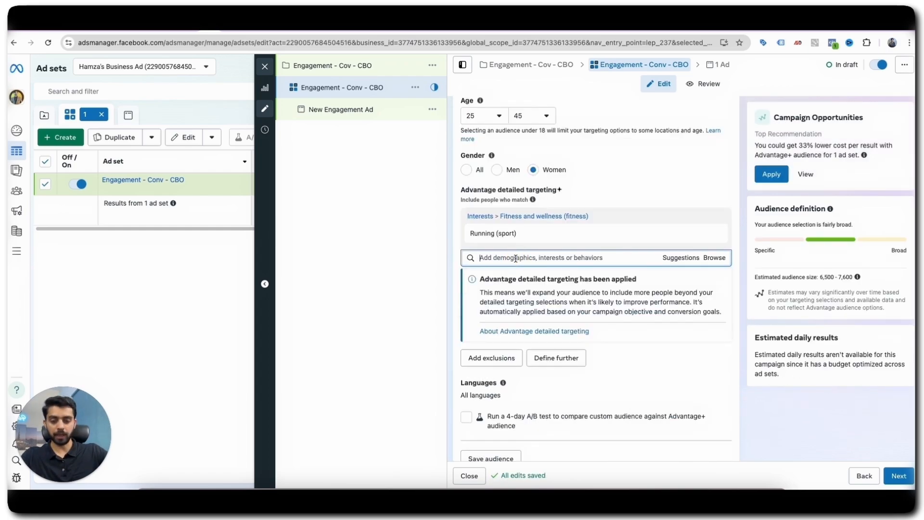
# Look through further detailed targeting matches for running and add the Running entry from the Employers category.
pyautogui.write('running')
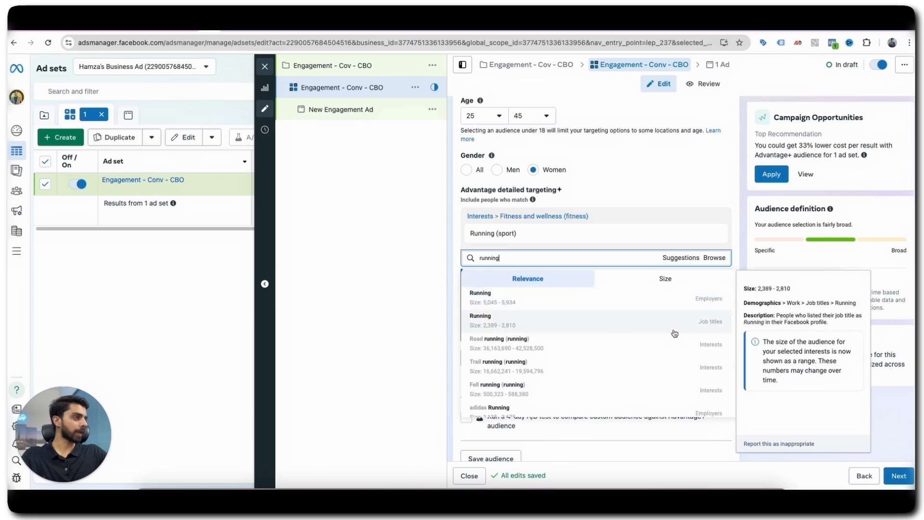
pyautogui.scroll(-1, 670, 310)
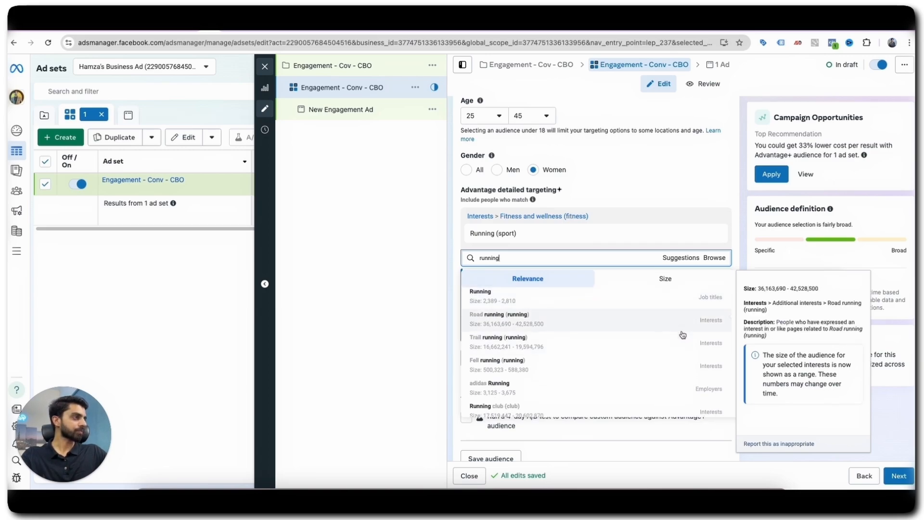
pyautogui.scroll(1, 691, 323)
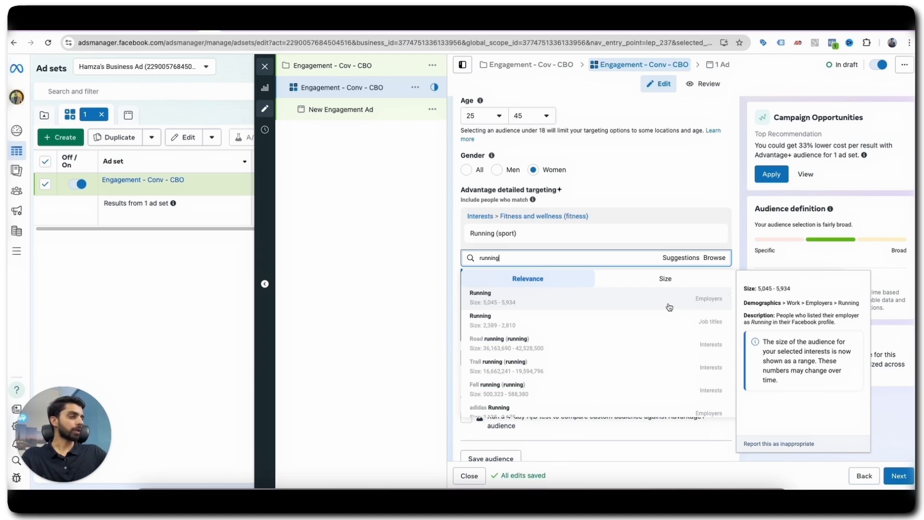
pyautogui.scroll(-2, 565, 341)
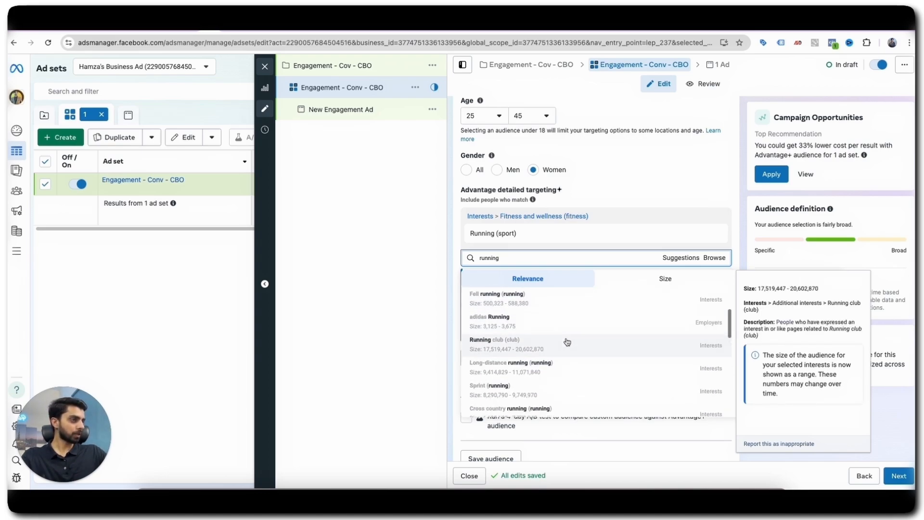
pyautogui.scroll(2, 566, 332)
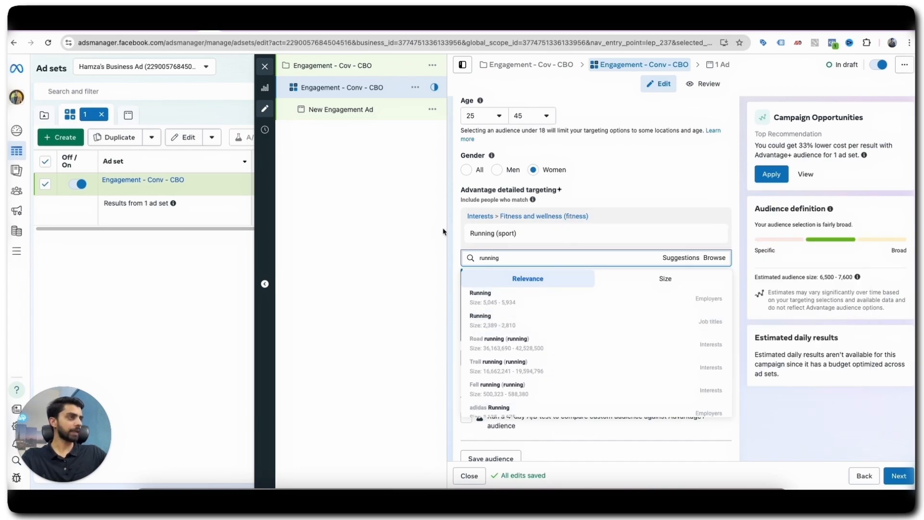
pyautogui.click(518, 304)
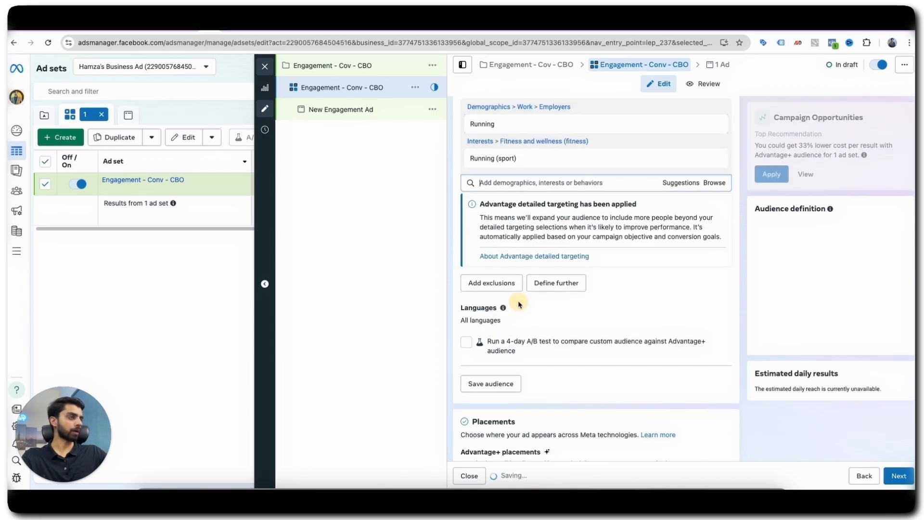
# Remove the Running employer entry from the detailed targeting, keeping the Running (sport) interest.
pyautogui.scroll(2, 519, 304)
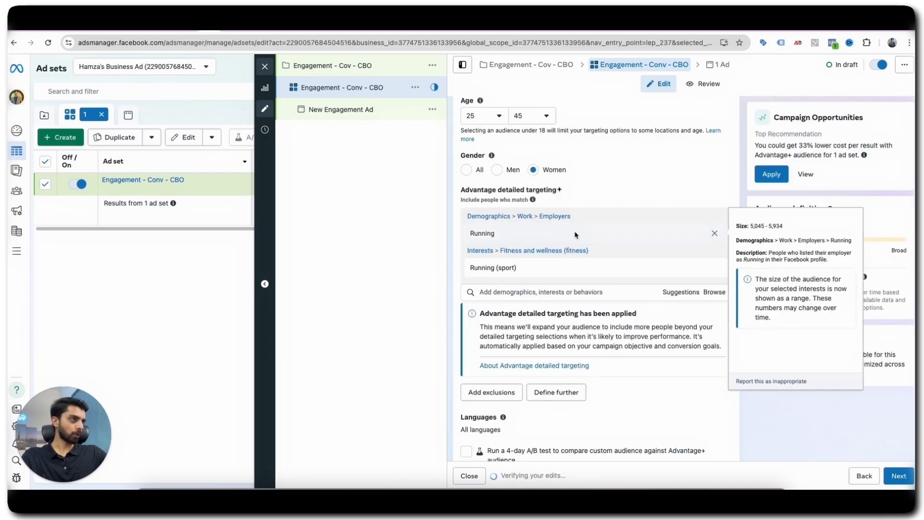
pyautogui.click(712, 240)
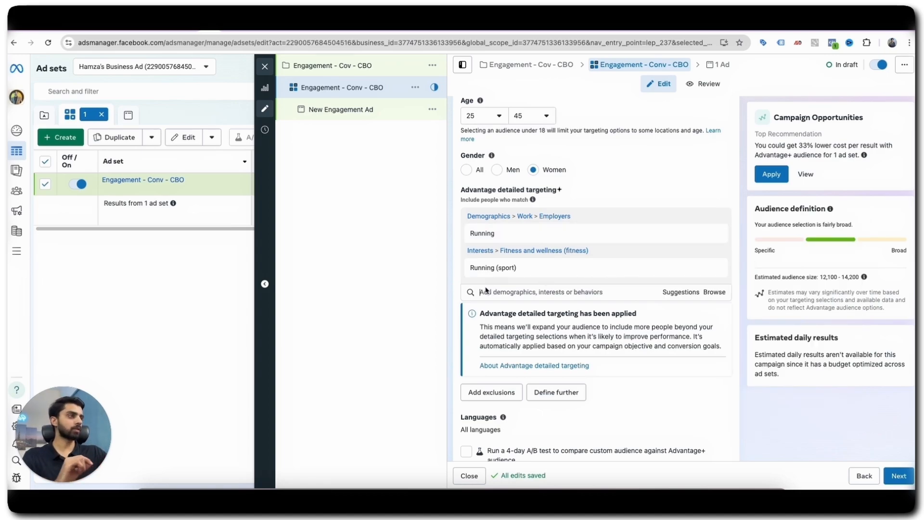
pyautogui.moveTo(629, 237)
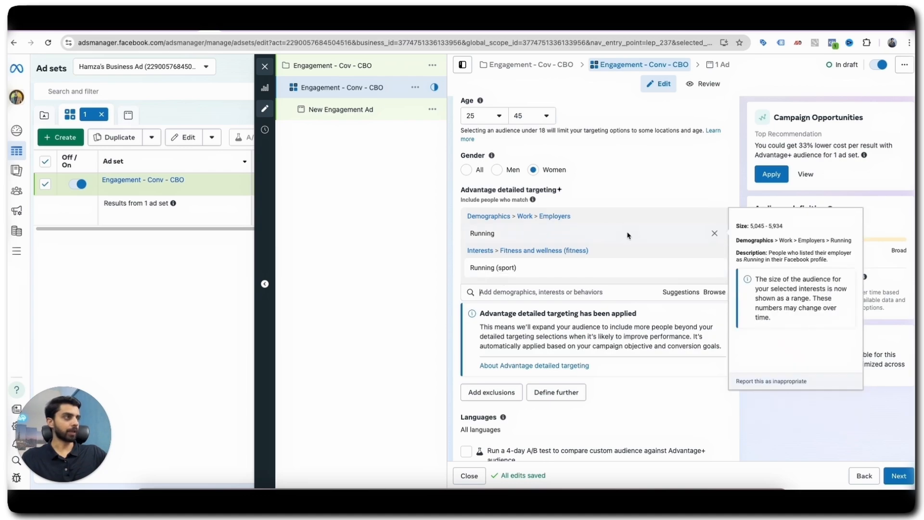
pyautogui.click(714, 235)
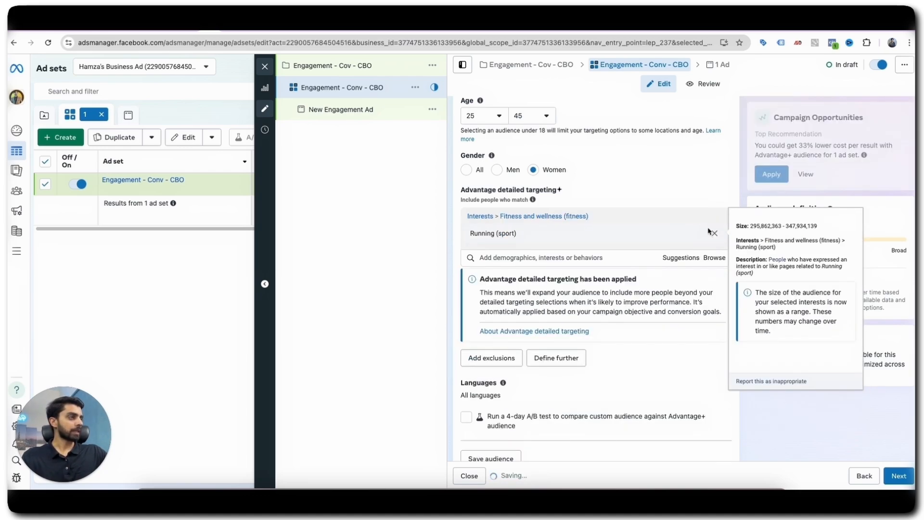
pyautogui.scroll(-1, 502, 326)
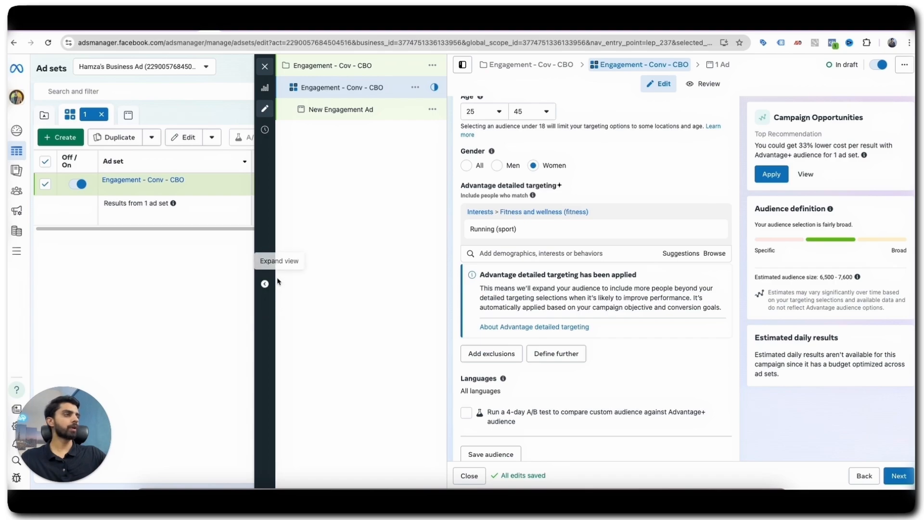
pyautogui.scroll(2, 475, 263)
pyautogui.scroll(-1, 476, 264)
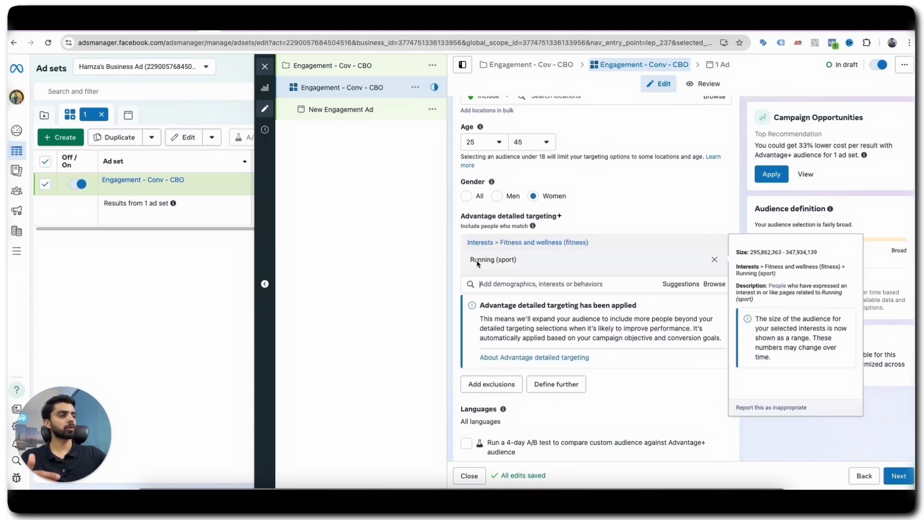
pyautogui.click(511, 285)
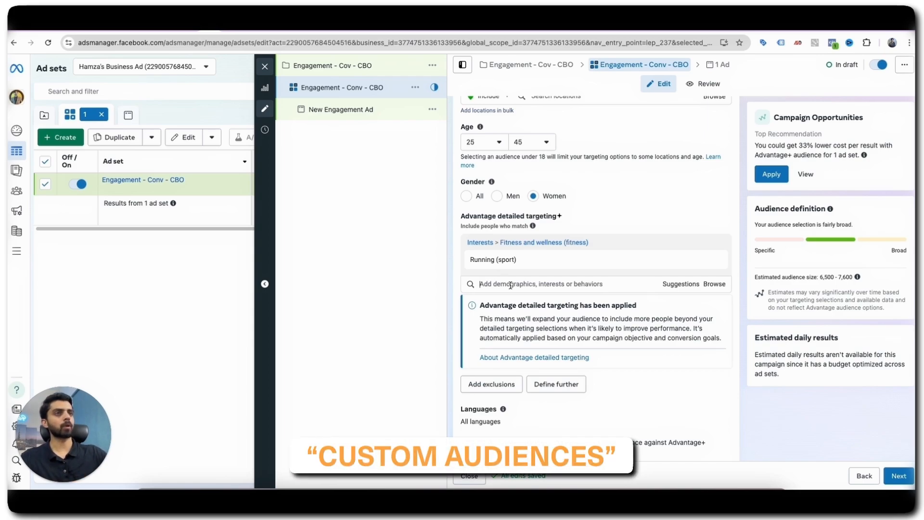
# Close the ad set editor without publishing the draft items.
pyautogui.click(265, 67)
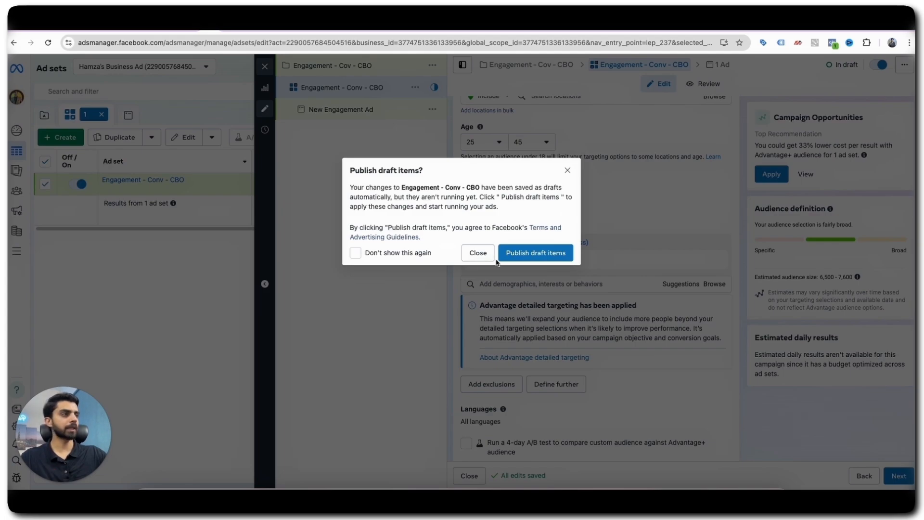
pyautogui.click(480, 260)
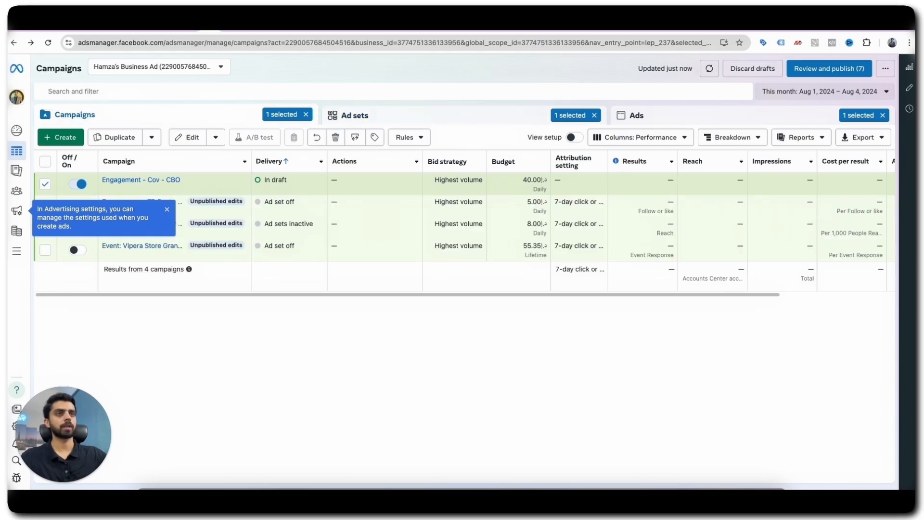
# Open the Audiences page and start a custom audience with Website as its source.
pyautogui.moveTo(18, 172)
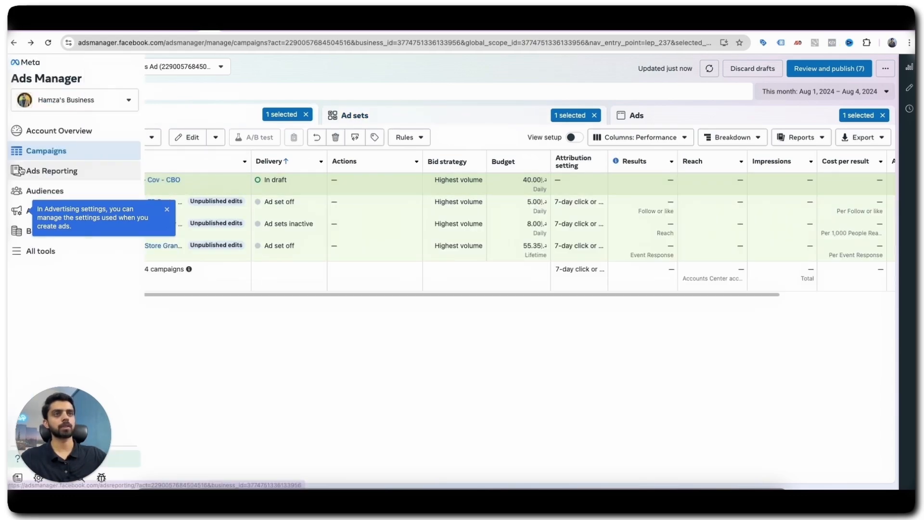
pyautogui.click(42, 191)
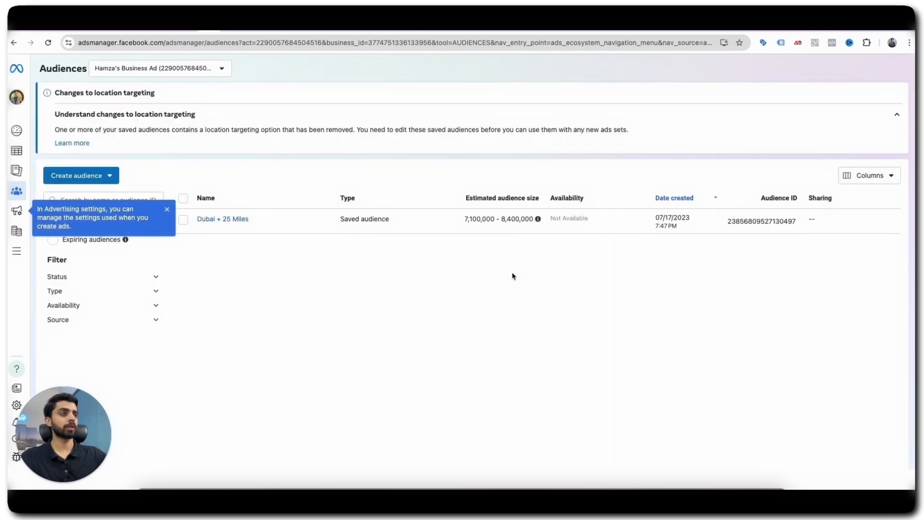
pyautogui.click(107, 177)
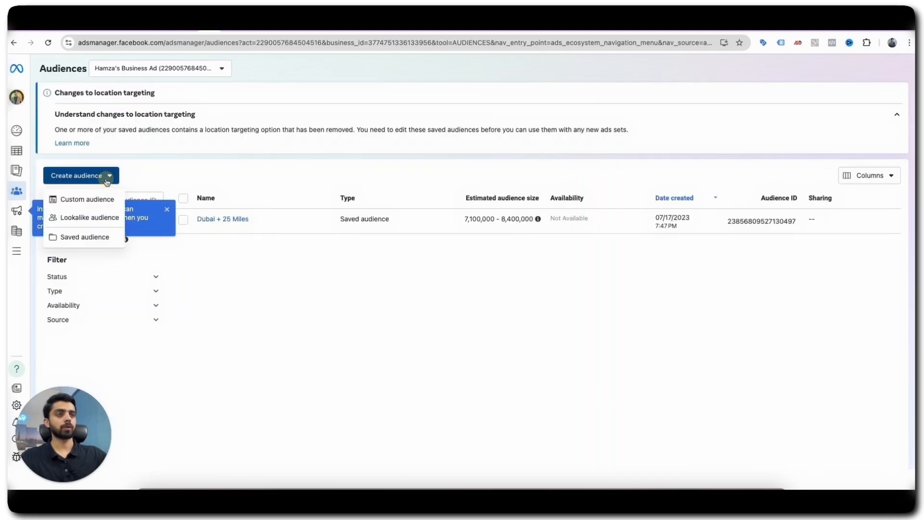
pyautogui.click(100, 207)
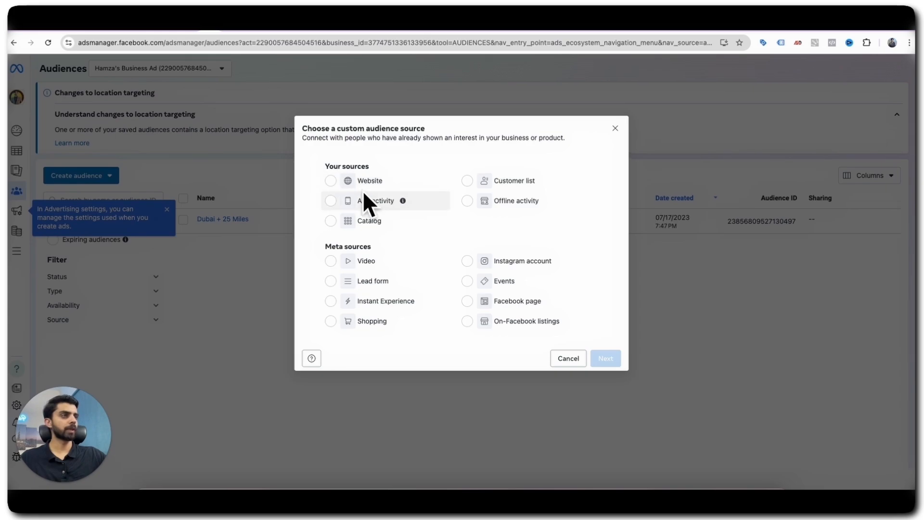
pyautogui.click(348, 189)
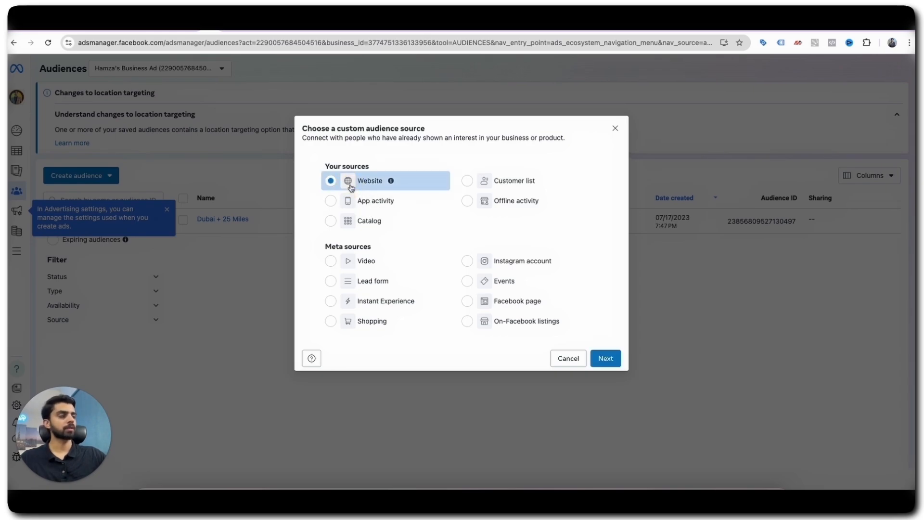
pyautogui.click(605, 358)
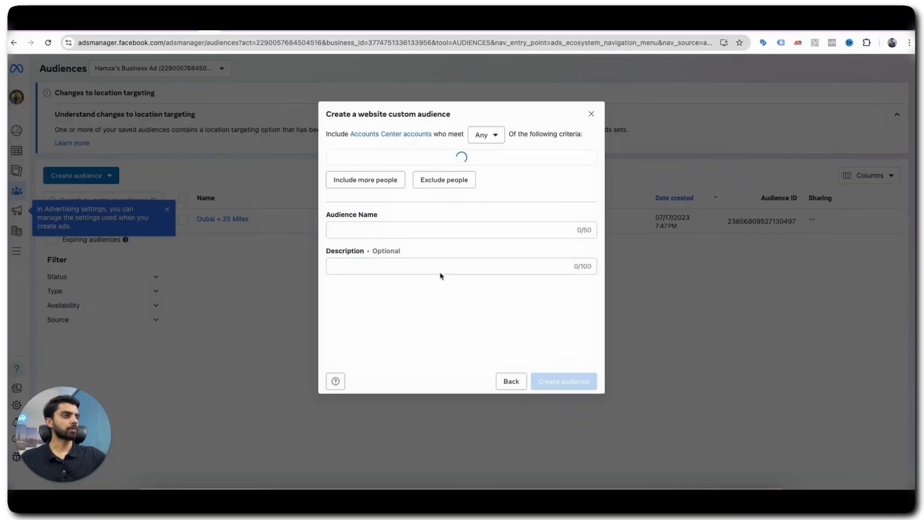
# Try the People who visited specific web pages event for the website custom audience, and cancel without creating it.
pyautogui.click(408, 175)
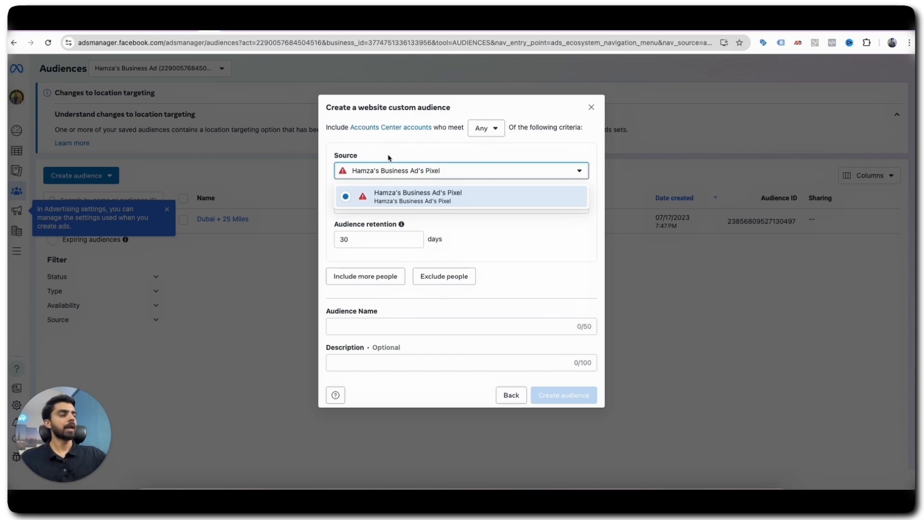
pyautogui.click(390, 157)
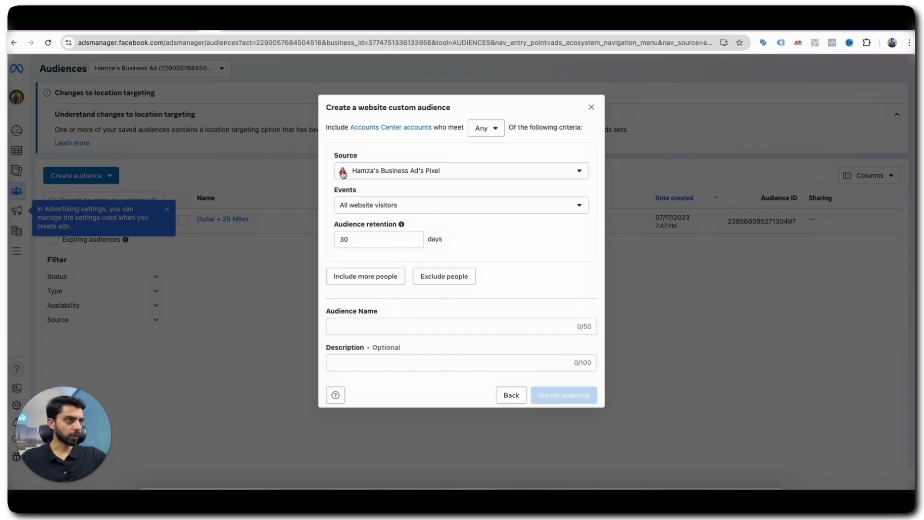
pyautogui.click(388, 211)
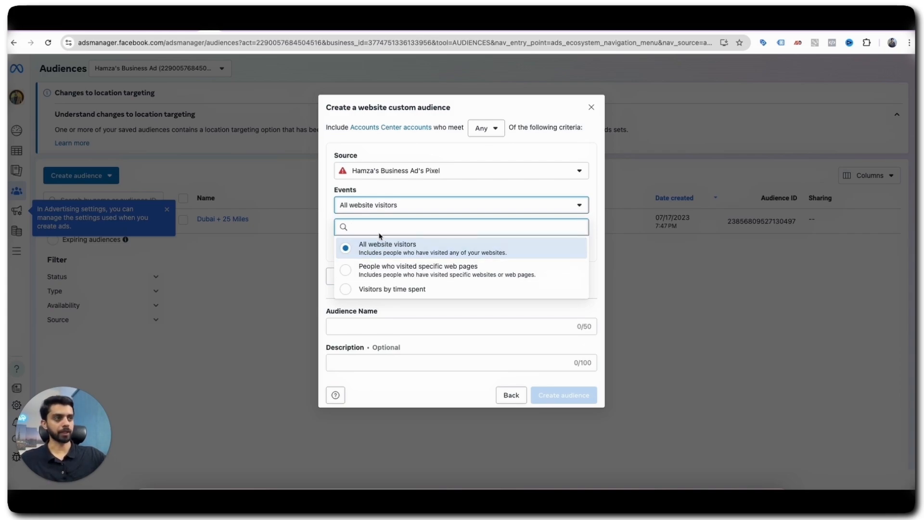
pyautogui.click(420, 271)
pyautogui.click(374, 377)
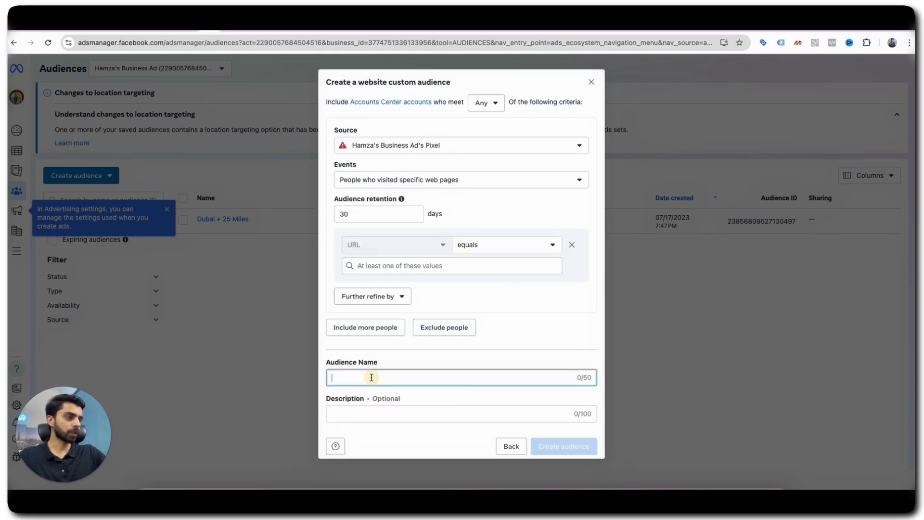
pyautogui.click(380, 429)
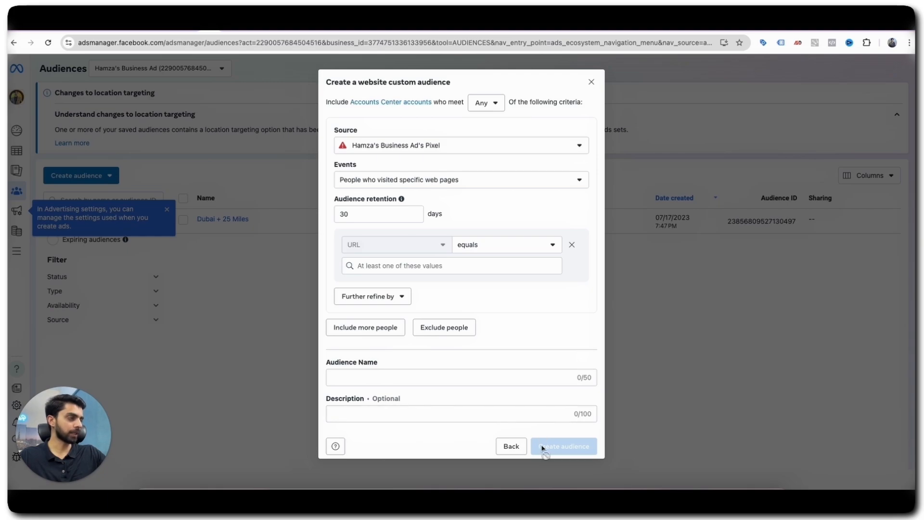
pyautogui.click(504, 446)
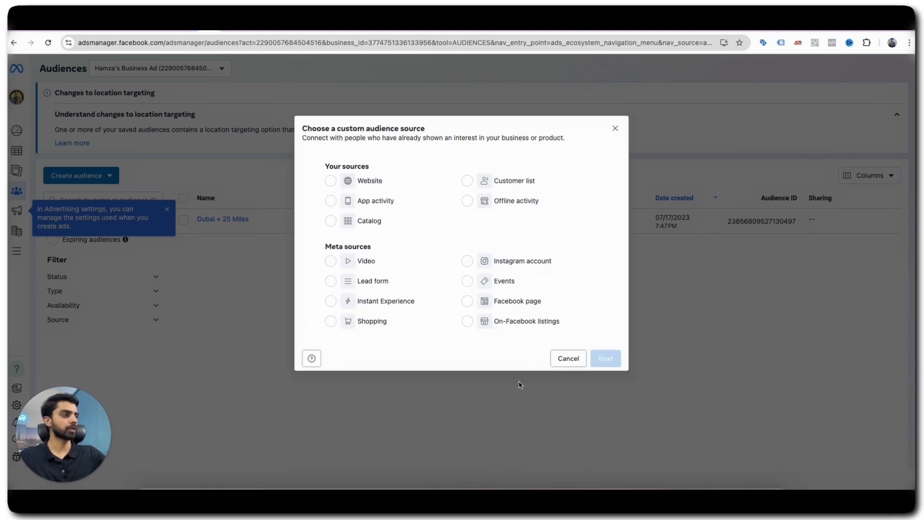
pyautogui.click(560, 360)
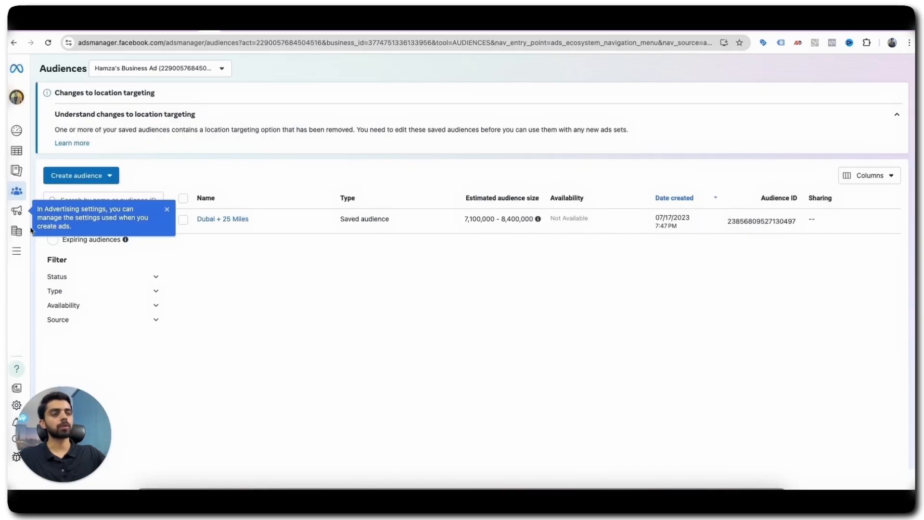
# Start a lookalike audience with the business ad account's Meta Pixel as its value-based source, and review its location and size settings.
pyautogui.click(104, 176)
pyautogui.click(63, 215)
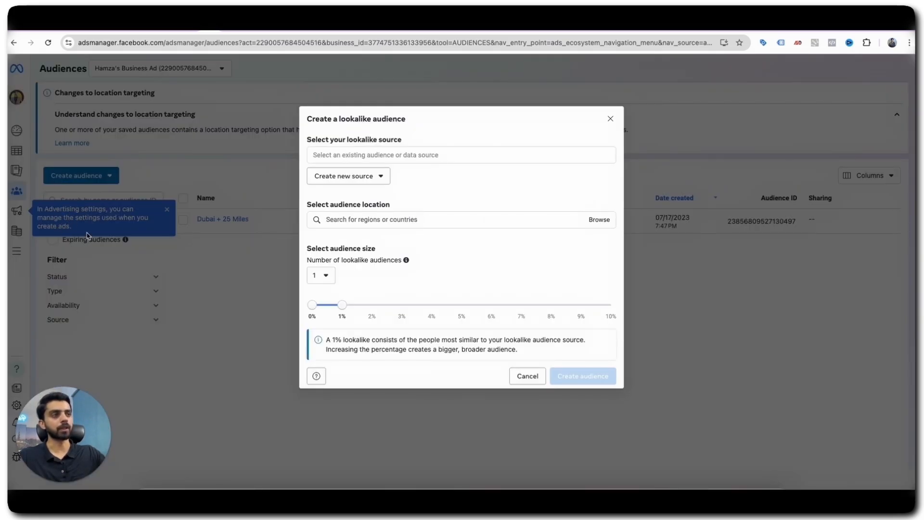
pyautogui.click(352, 155)
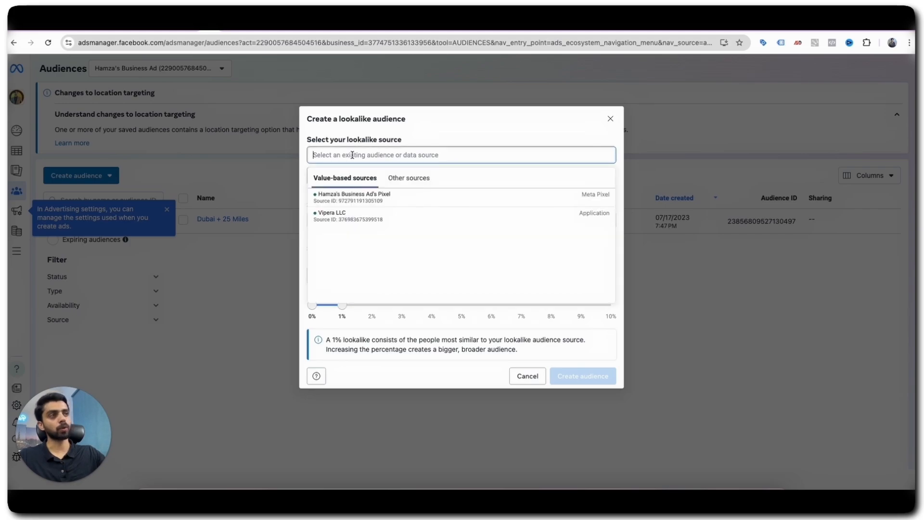
pyautogui.moveTo(344, 204)
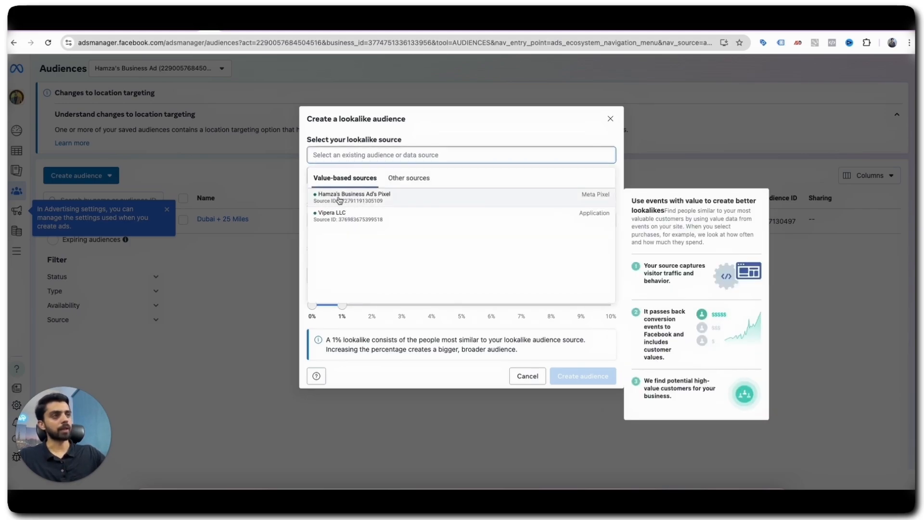
pyautogui.click(389, 201)
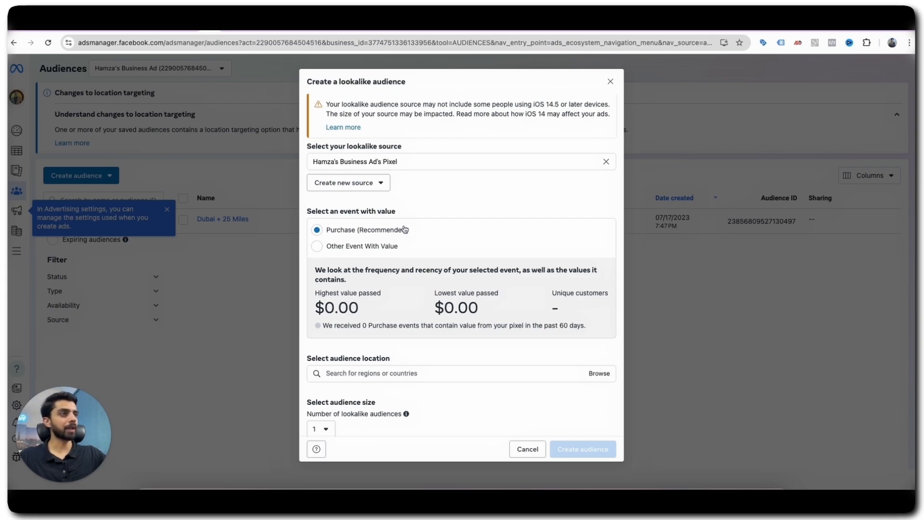
pyautogui.scroll(-3, 409, 253)
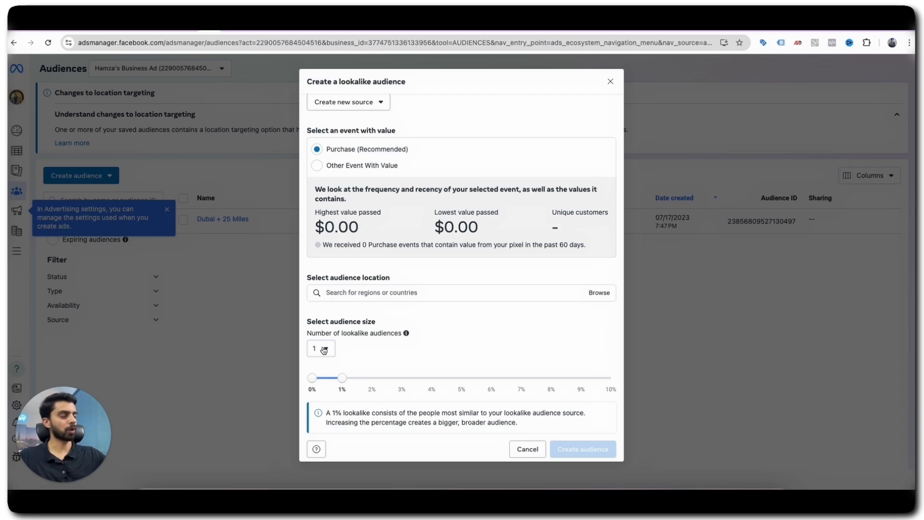
pyautogui.click(357, 294)
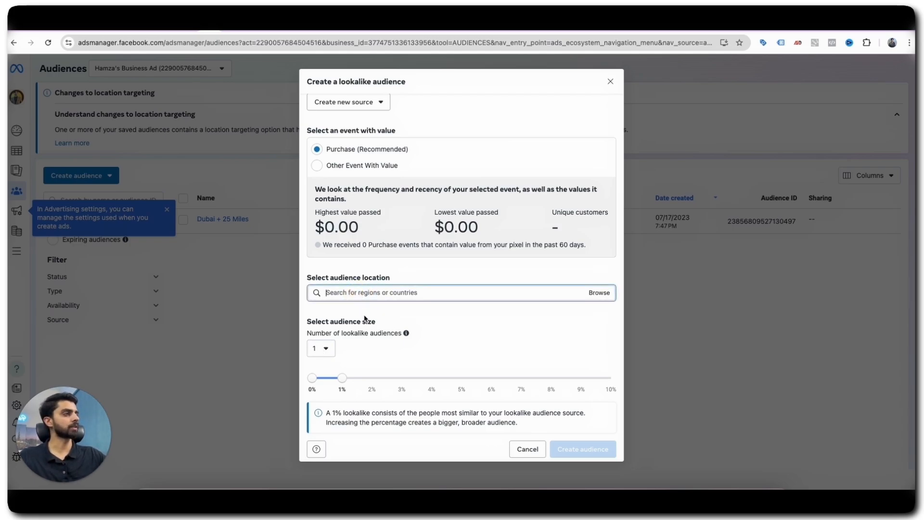
pyautogui.scroll(3, 365, 317)
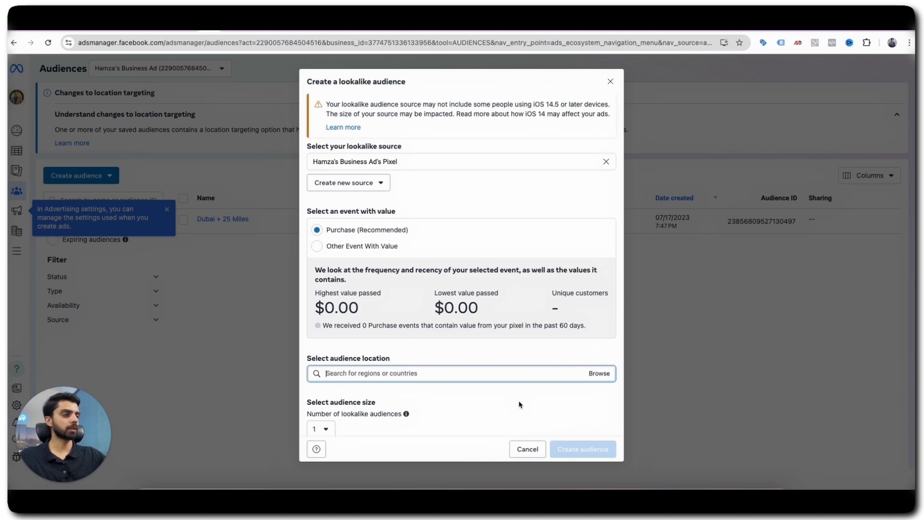